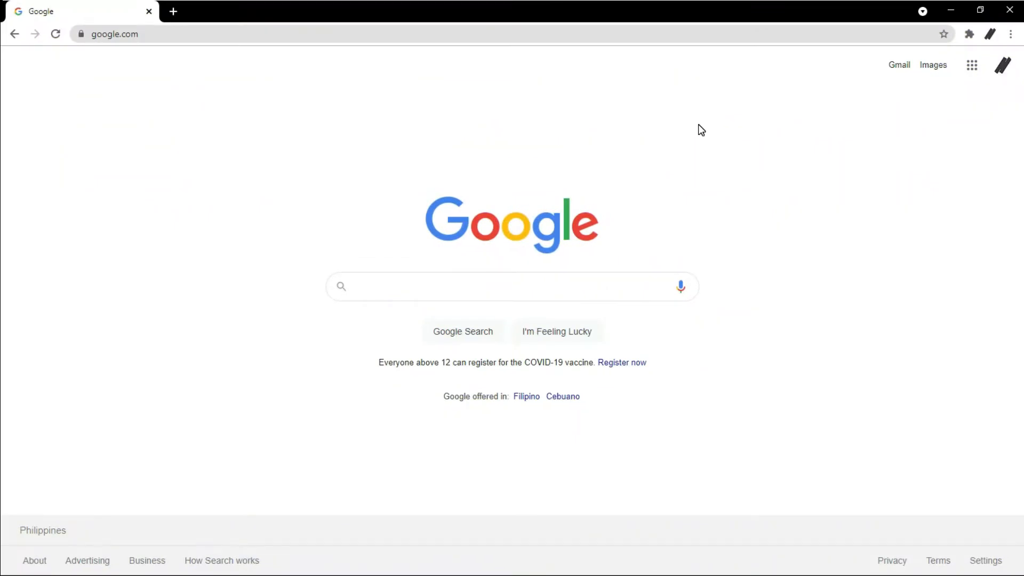
Create a new blank Google Docs document by going to the address docs.new
click(574, 34)
text(docs.new)
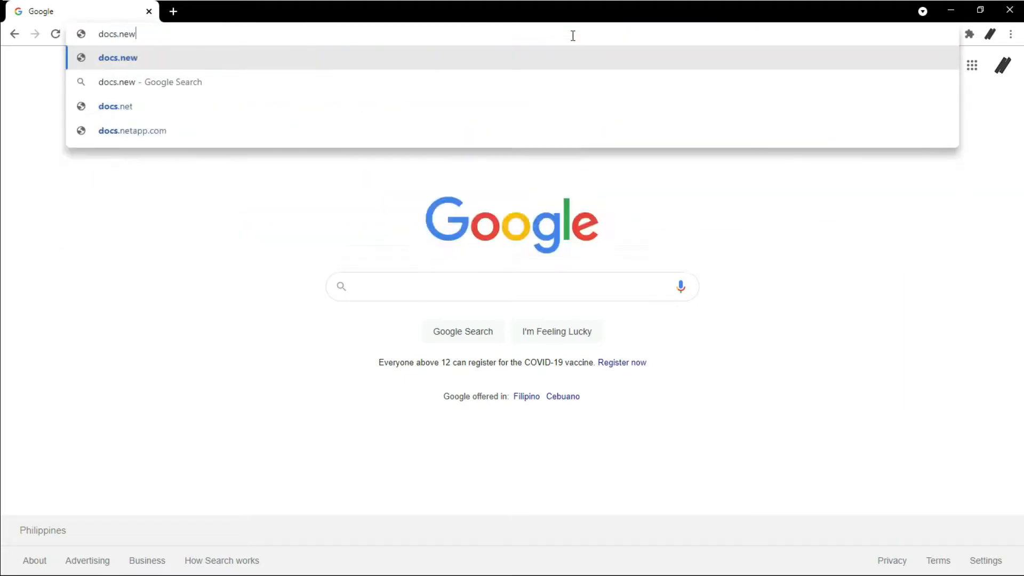
key(Return)
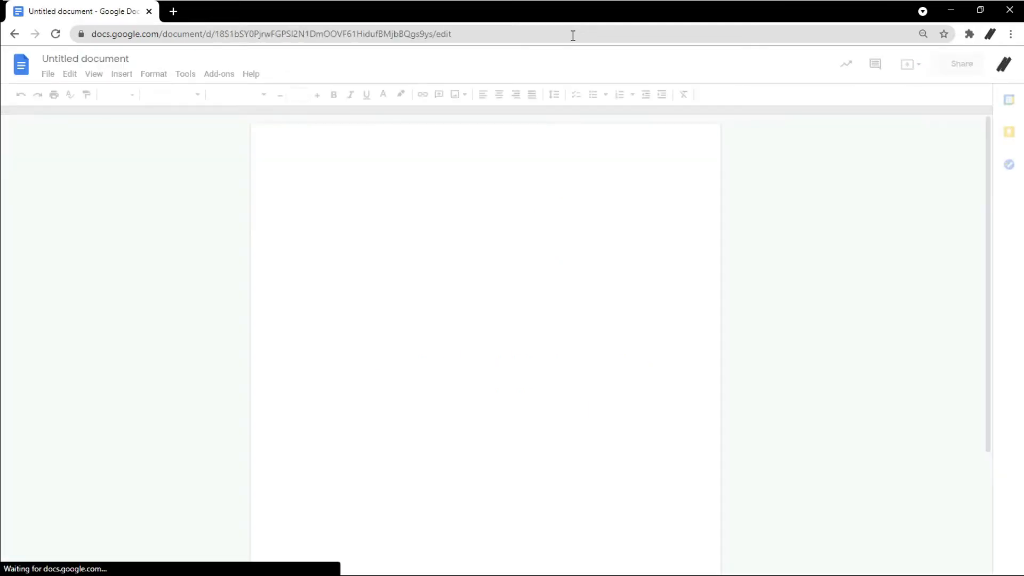
Create a new blank Google Sheets spreadsheet by going to the address sheet.new
click(573, 36)
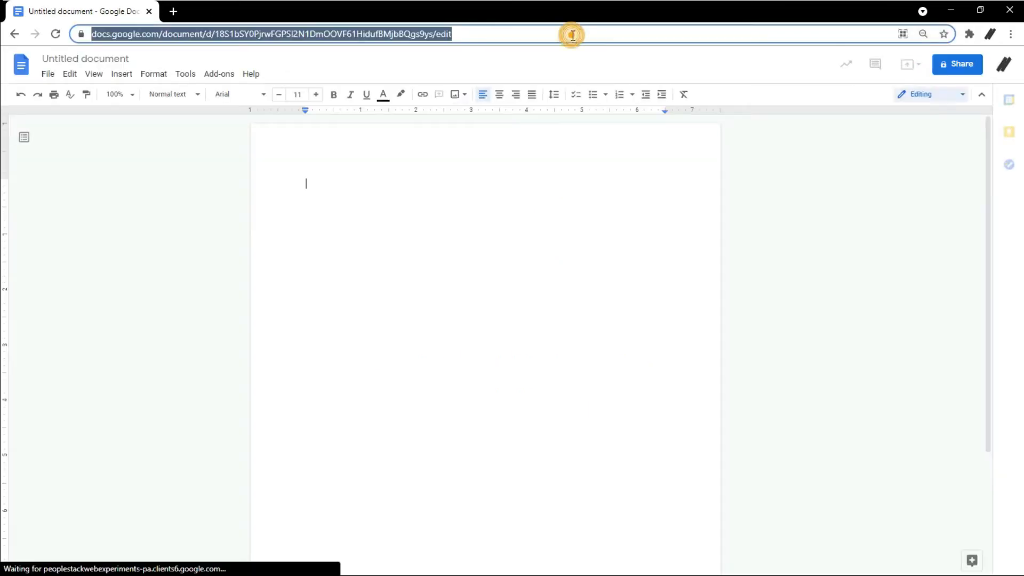
text(sheet.new)
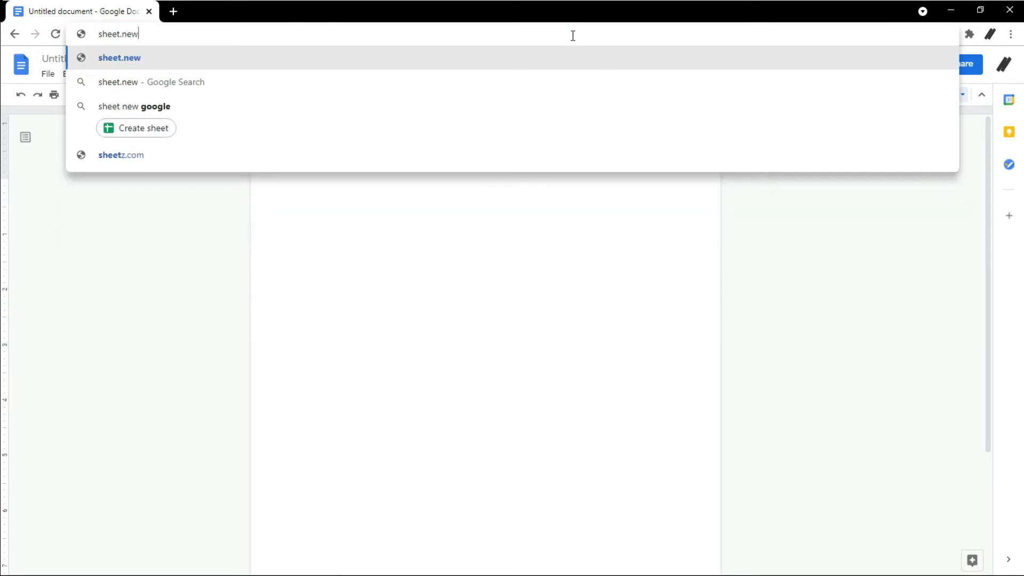
key(Return)
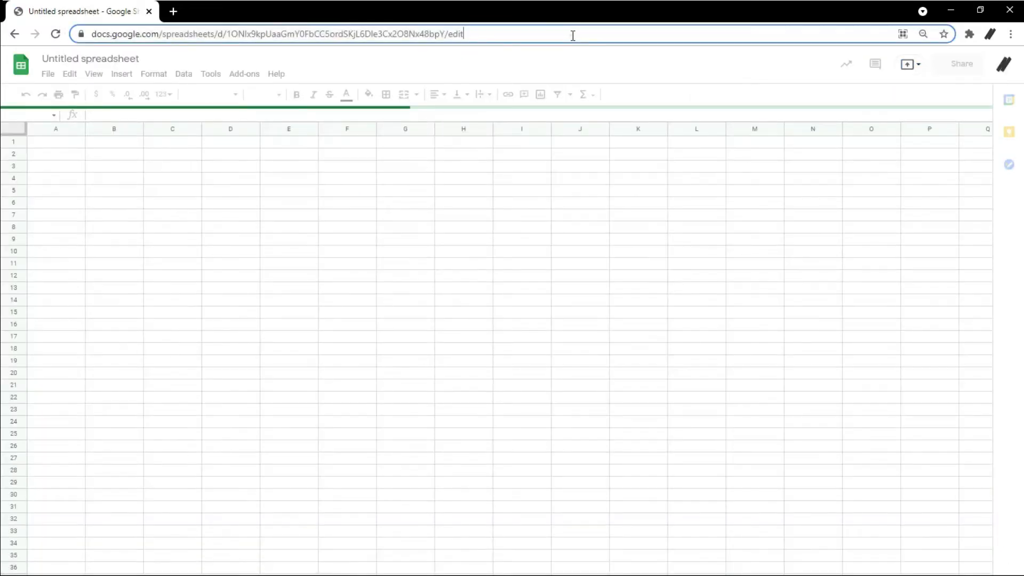
Create a new Google Slides presentation by going to the address slide.new
click(573, 36)
text(slide)
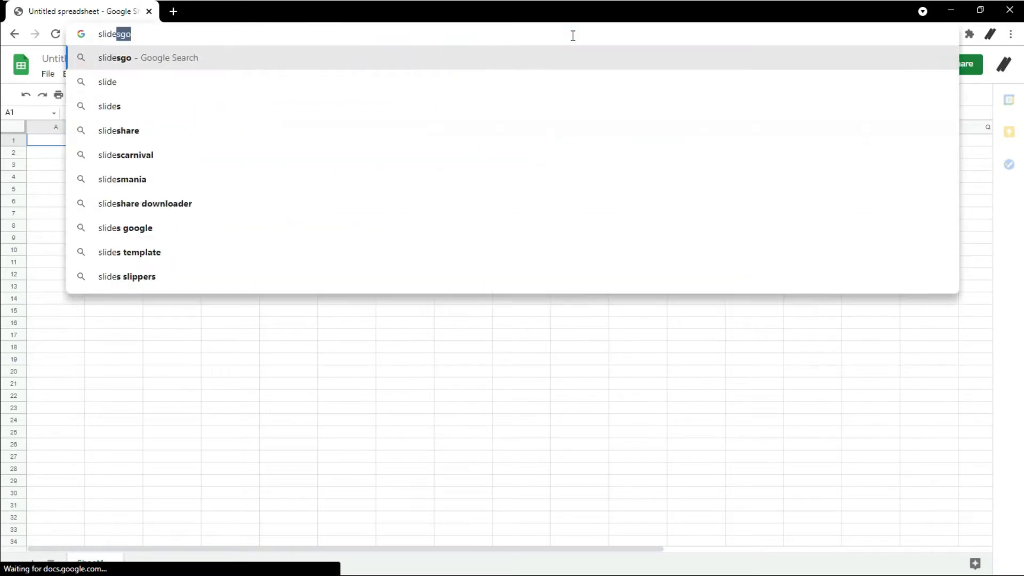
text(.new)
key(Return)
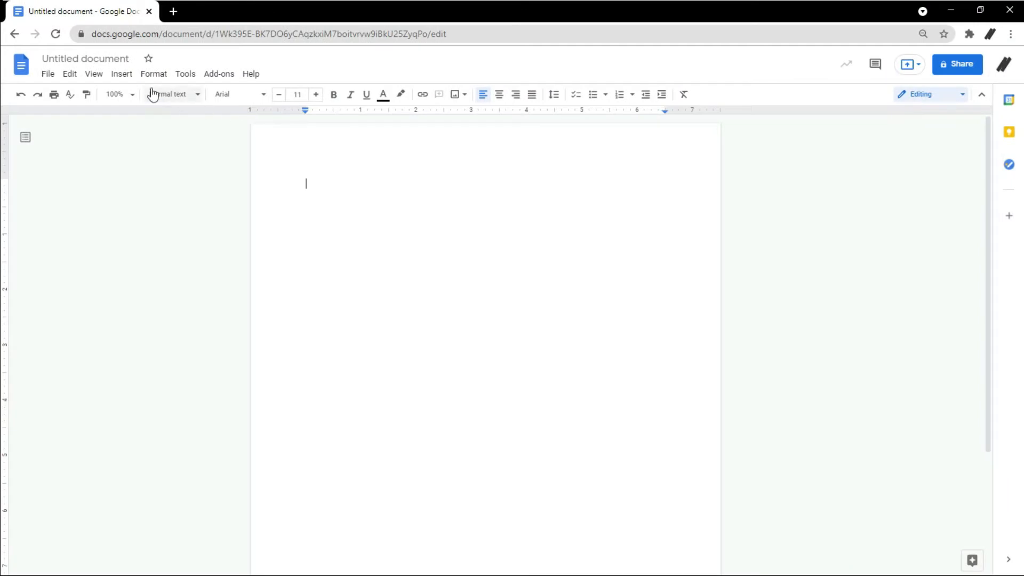
Insert a new drawing into the blank document and draw a freehand line on its canvas with the Scribble tool
click(129, 78)
mouse_move(179, 135)
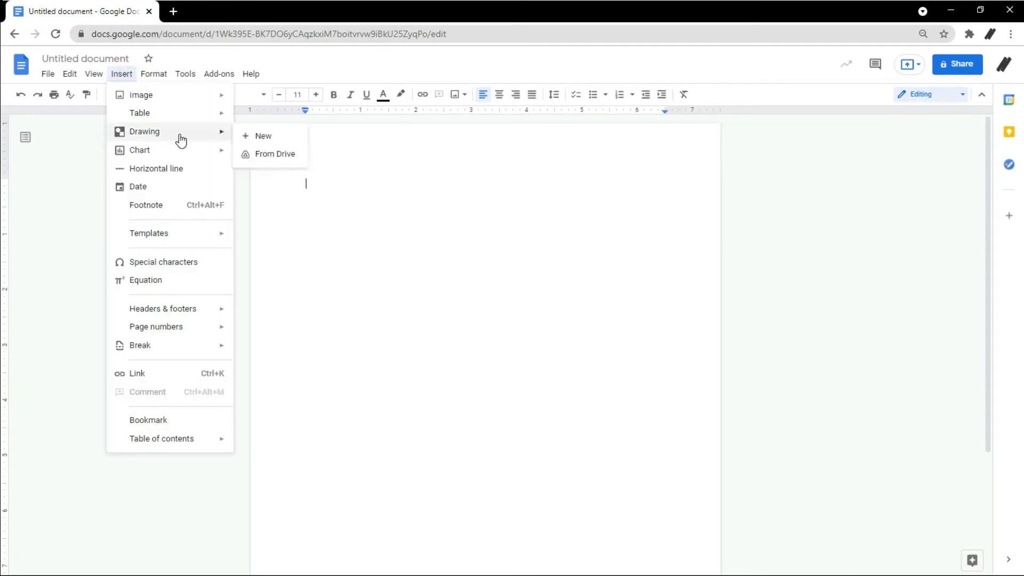
click(256, 137)
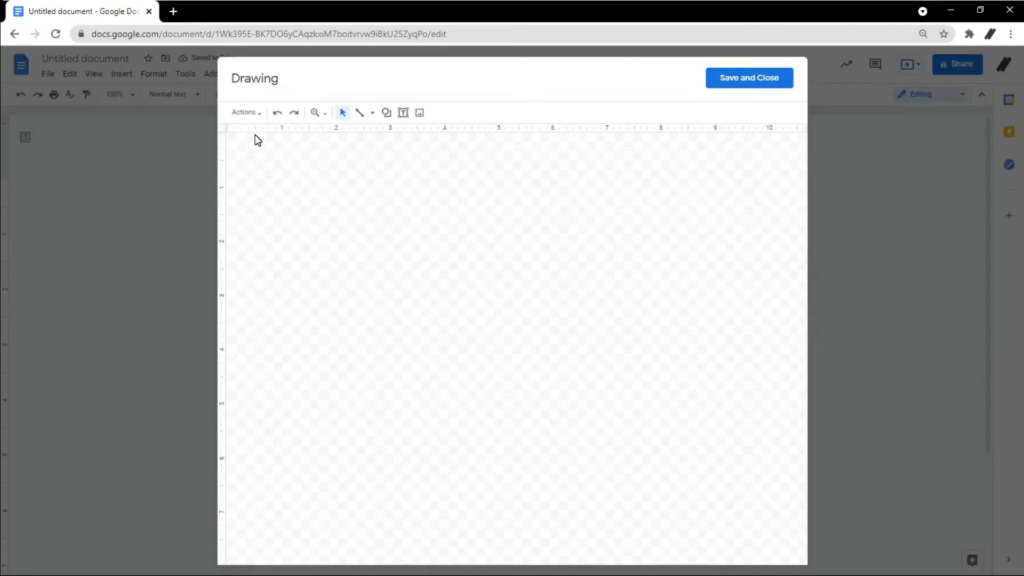
click(373, 113)
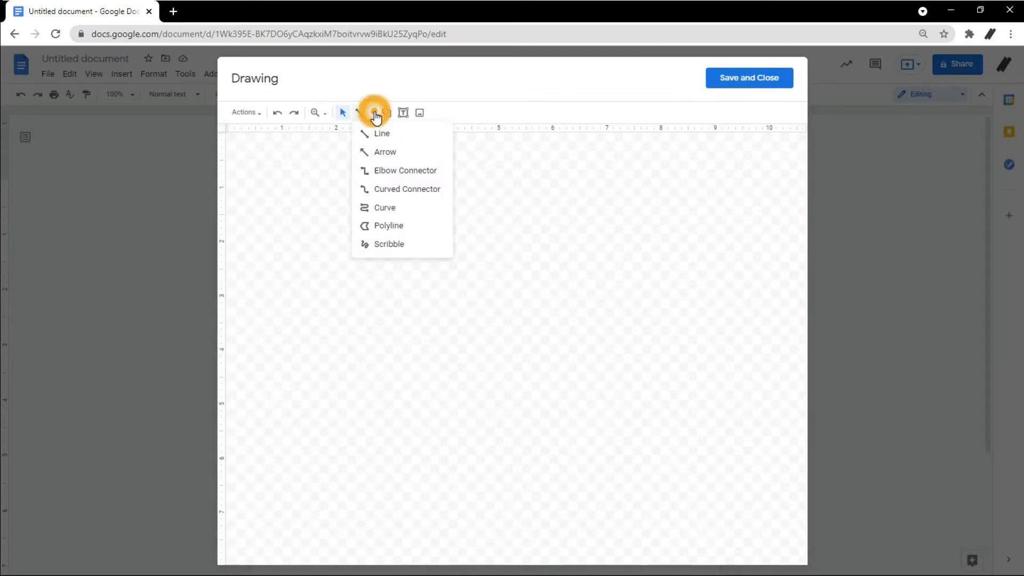
click(389, 244)
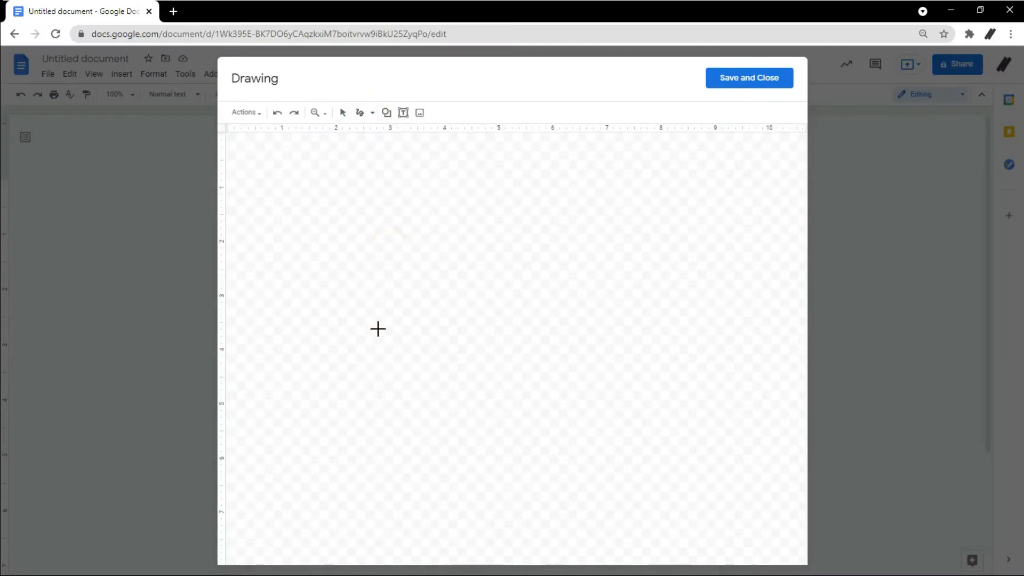
mouse_move(384, 319)
mouse_down()
mouse_move(436, 292)
mouse_move(464, 299)
mouse_move(469, 318)
mouse_move(454, 301)
mouse_move(485, 301)
mouse_up()
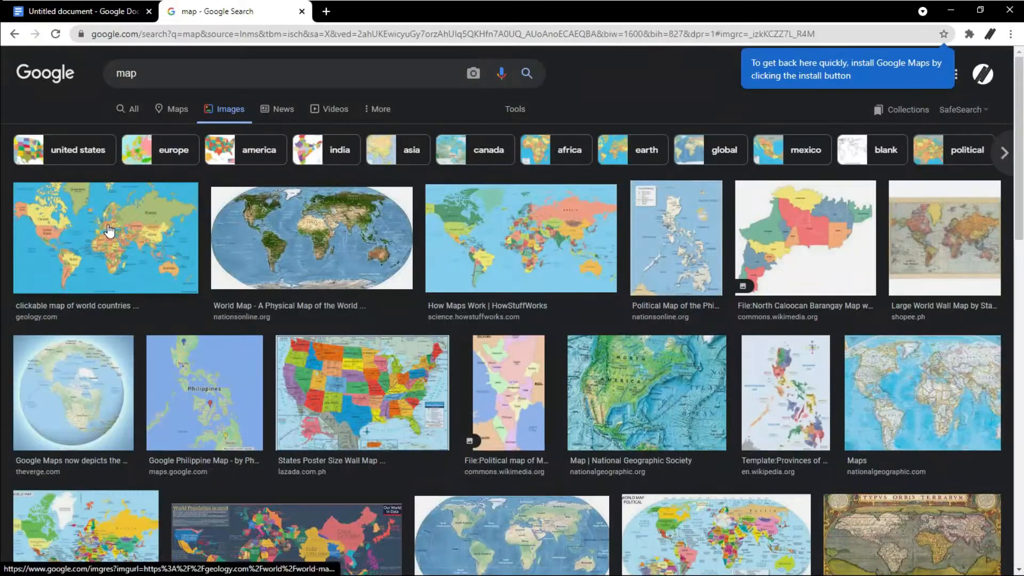
Copy the geology.com world map from the image results and paste it into the drawing
click(108, 258)
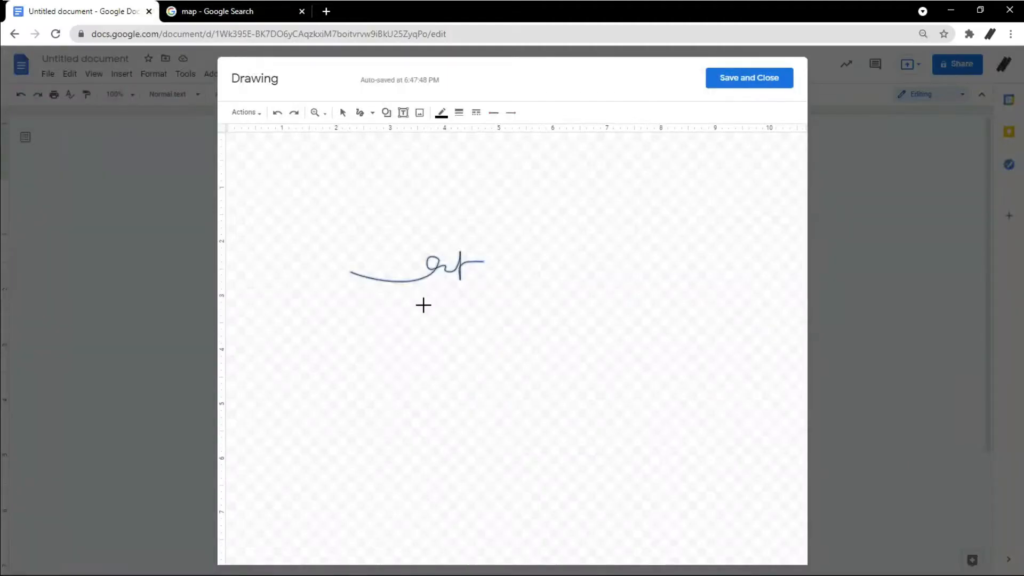
key(ctrl+v)
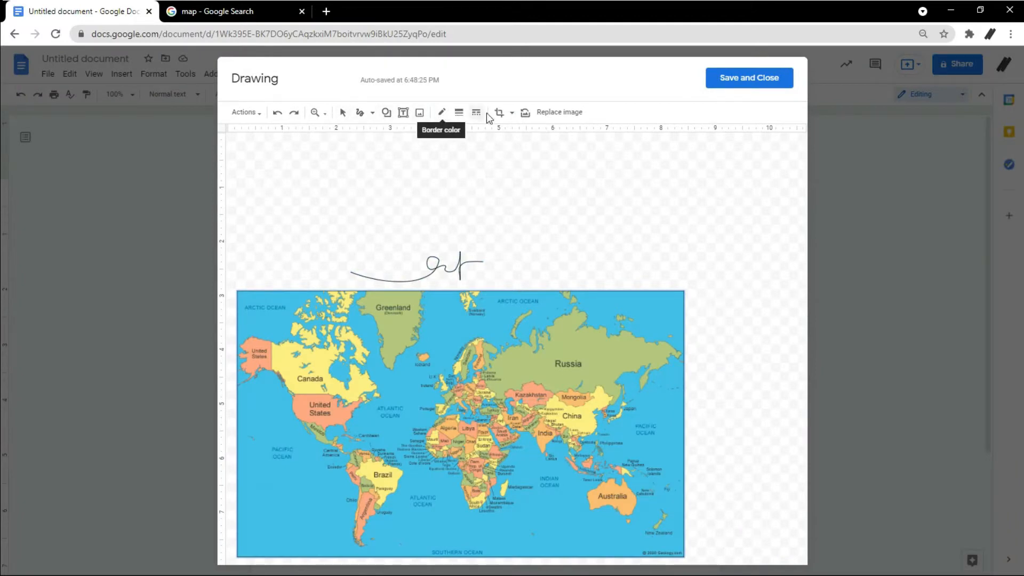
Draw a circle shape over China on the world map
click(386, 112)
mouse_move(424, 136)
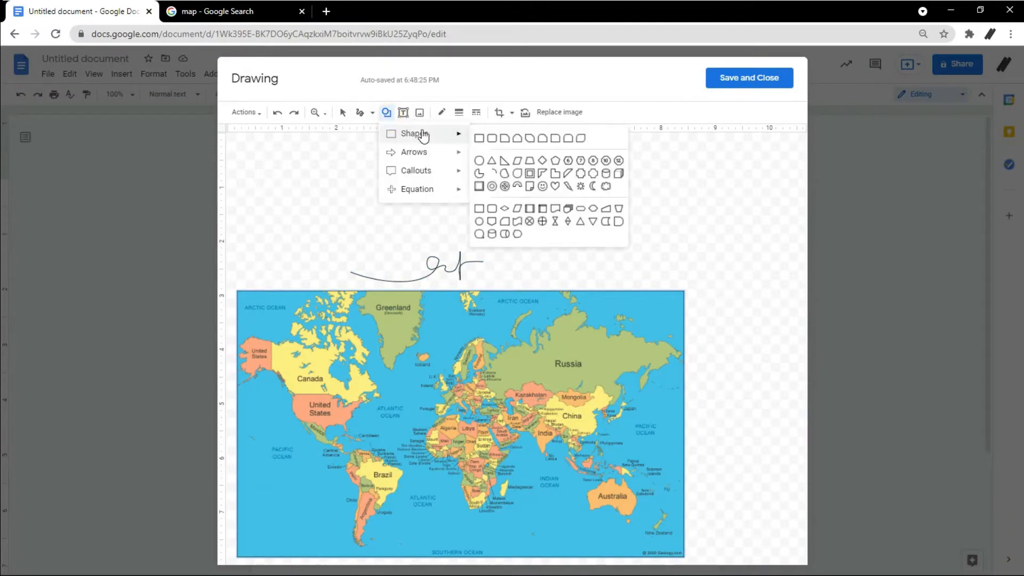
click(481, 139)
drag(550, 397, 594, 439)
Give the circle over China a transparent fill and a dark red border, and change the border weight
click(442, 115)
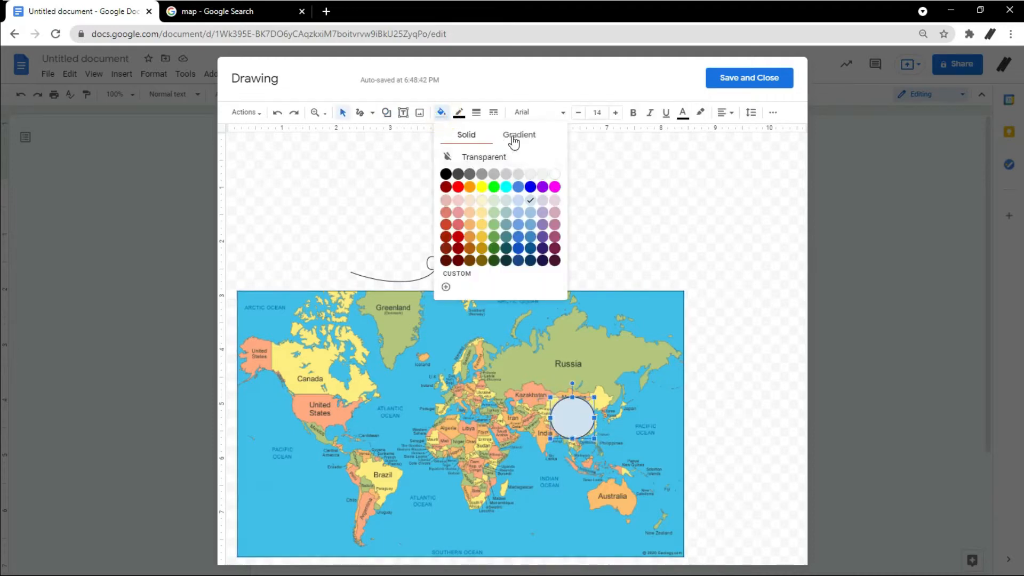
click(500, 154)
click(458, 113)
click(464, 167)
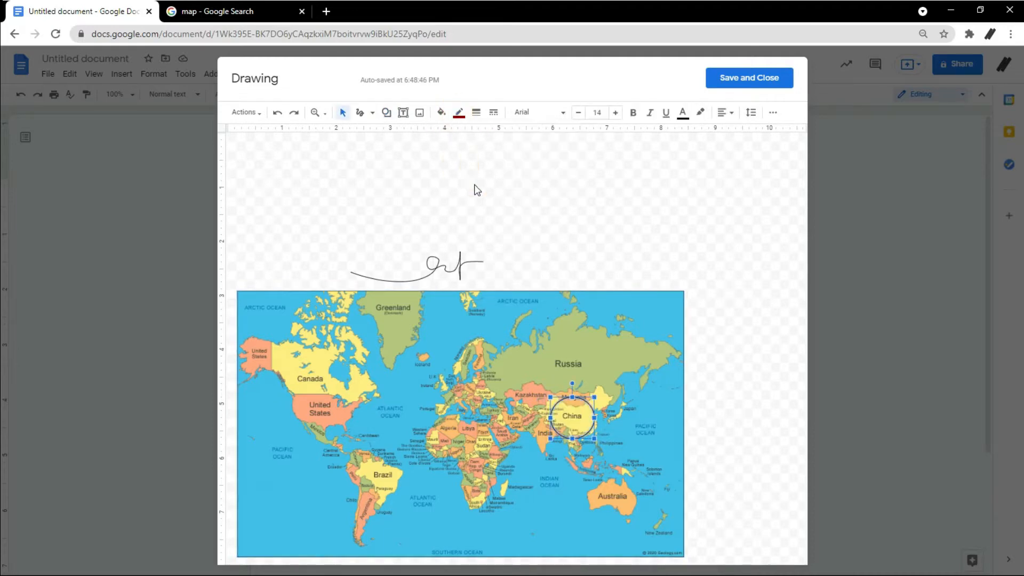
click(476, 112)
click(506, 206)
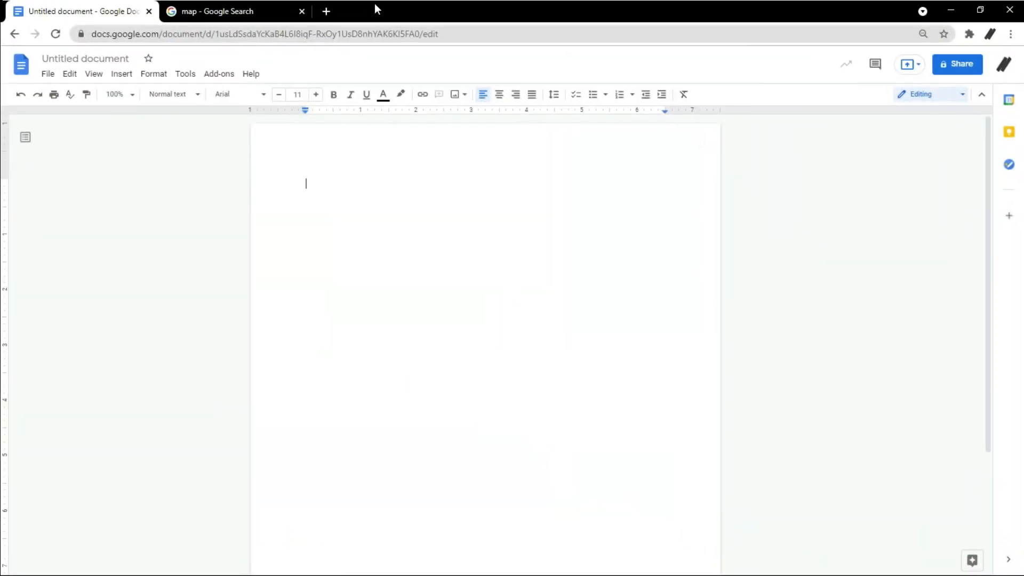
Turn on the option to display the word count while typing in the document
click(184, 74)
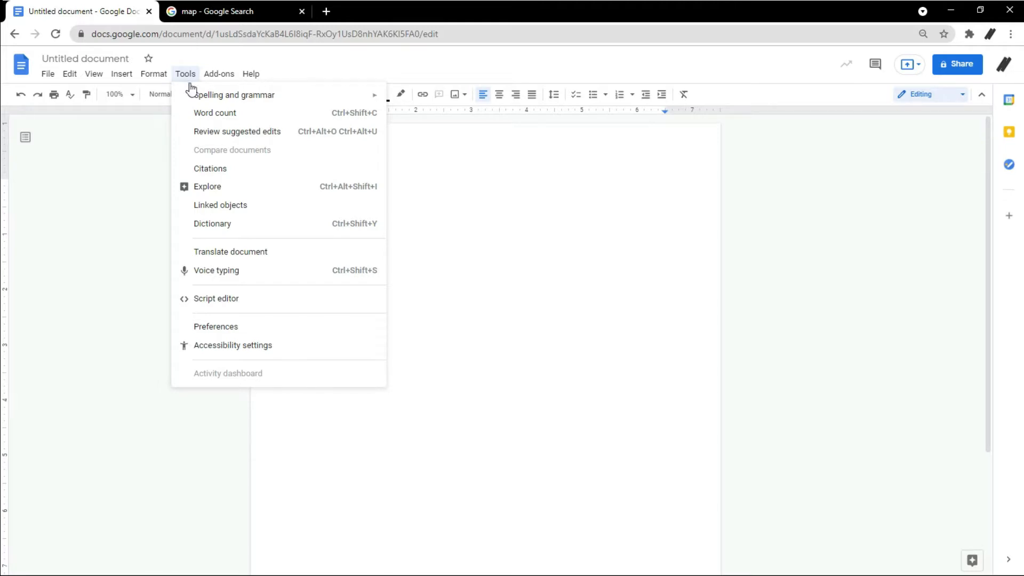
click(248, 113)
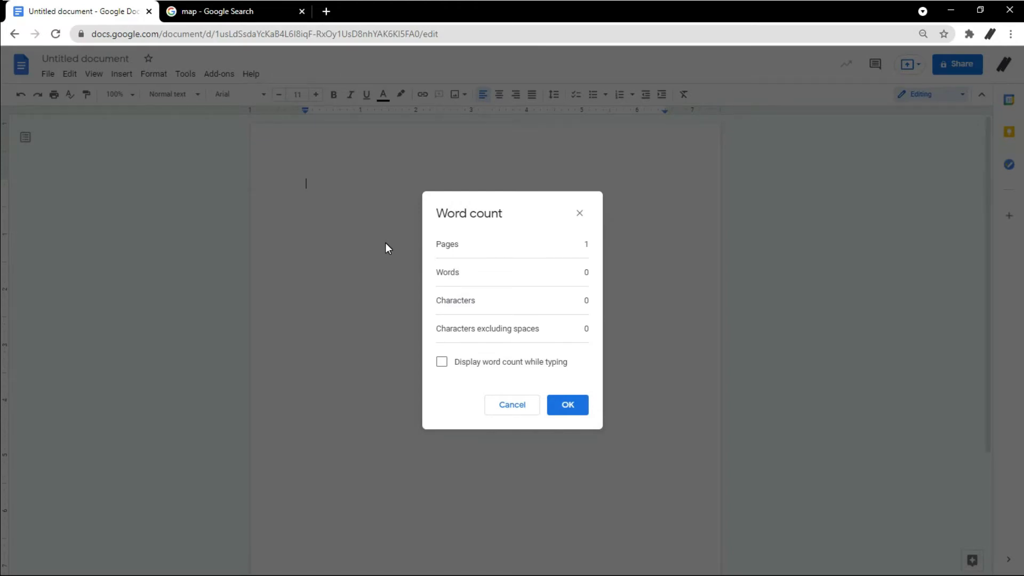
click(524, 361)
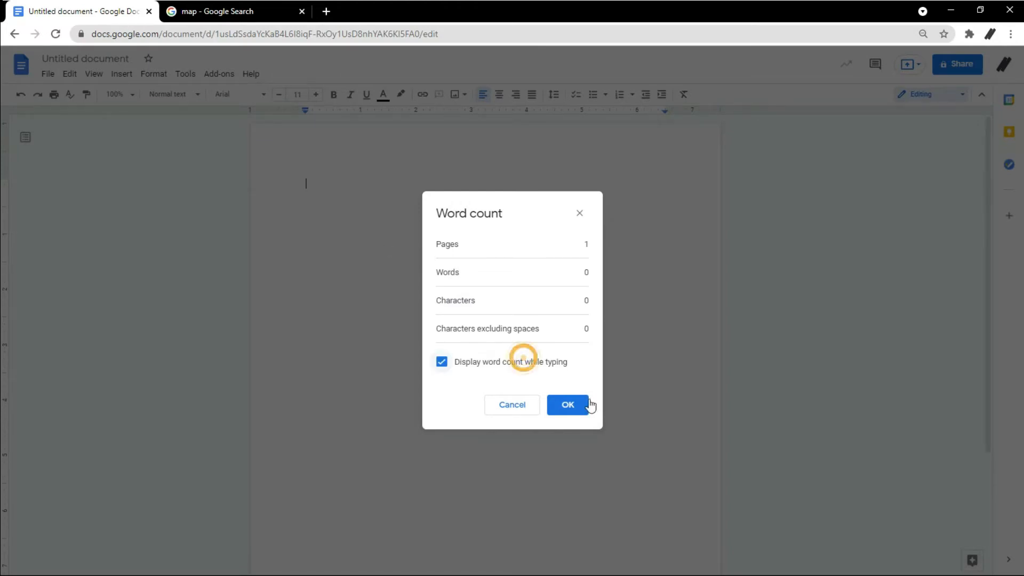
click(578, 403)
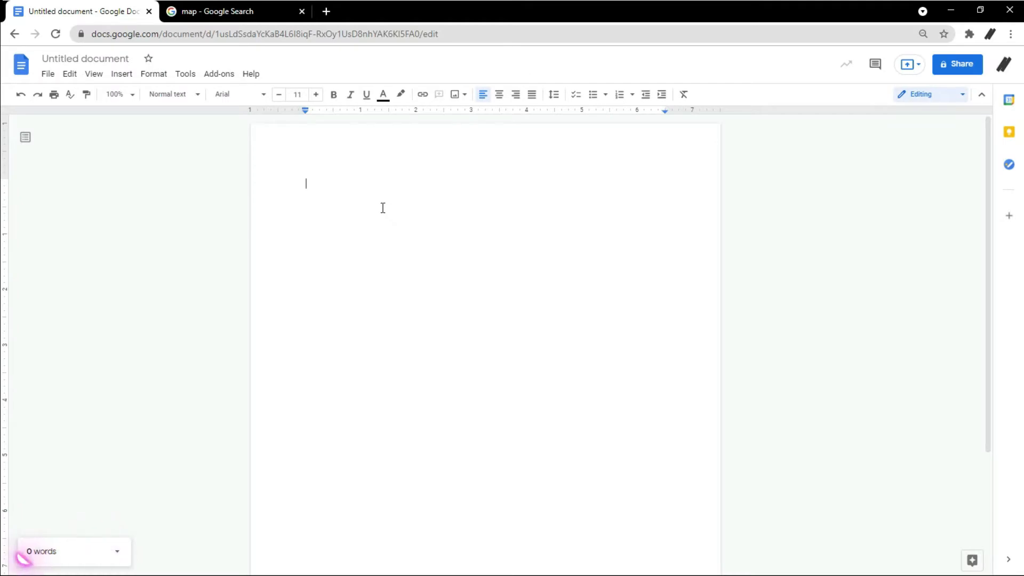
Write "The quick brown" in the document and accept the Smart Compose suggestion to complete the phrase with "fox jumps"
text(The quick b)
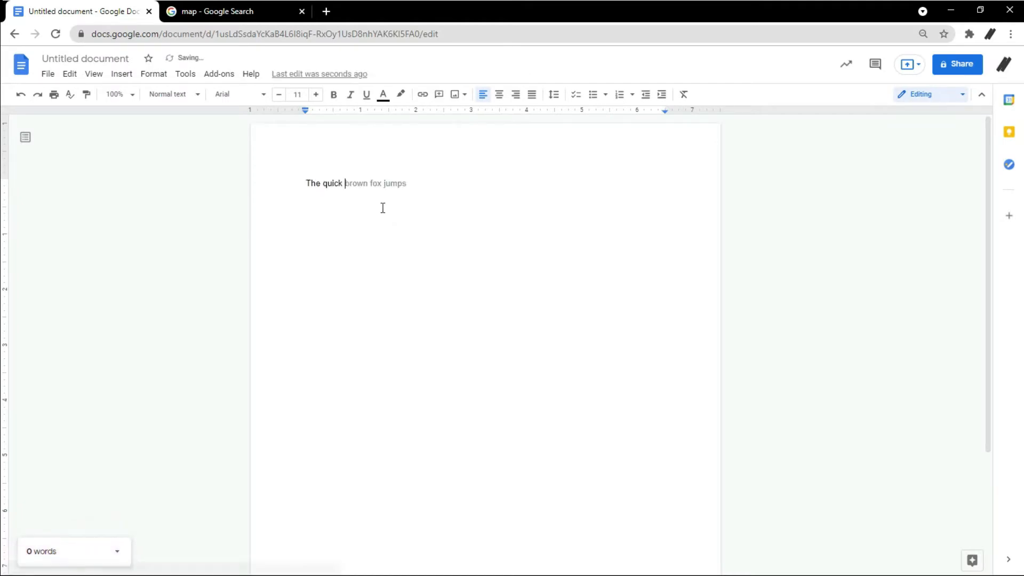
text(rown)
key(Tab)
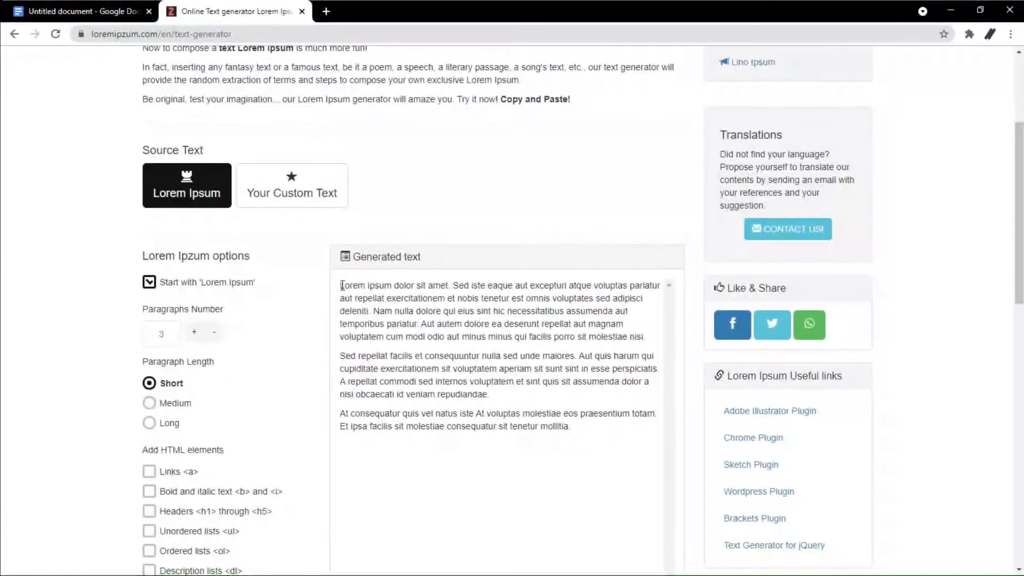
Copy the three generated Lorem Ipsum paragraphs from the text generator page and paste them without formatting into the document
drag(340, 284, 594, 442)
key(ctrl+c)
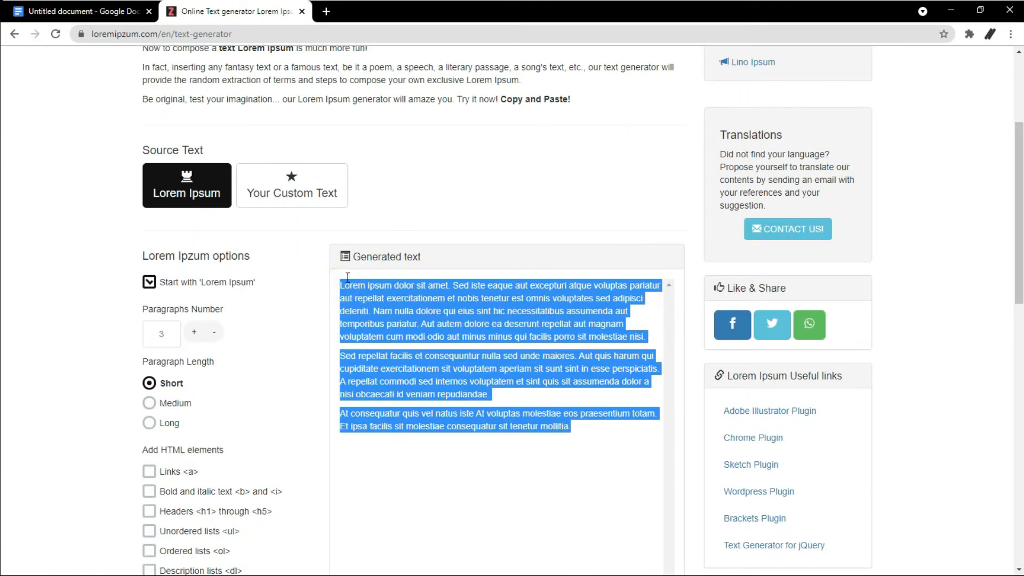
click(115, 9)
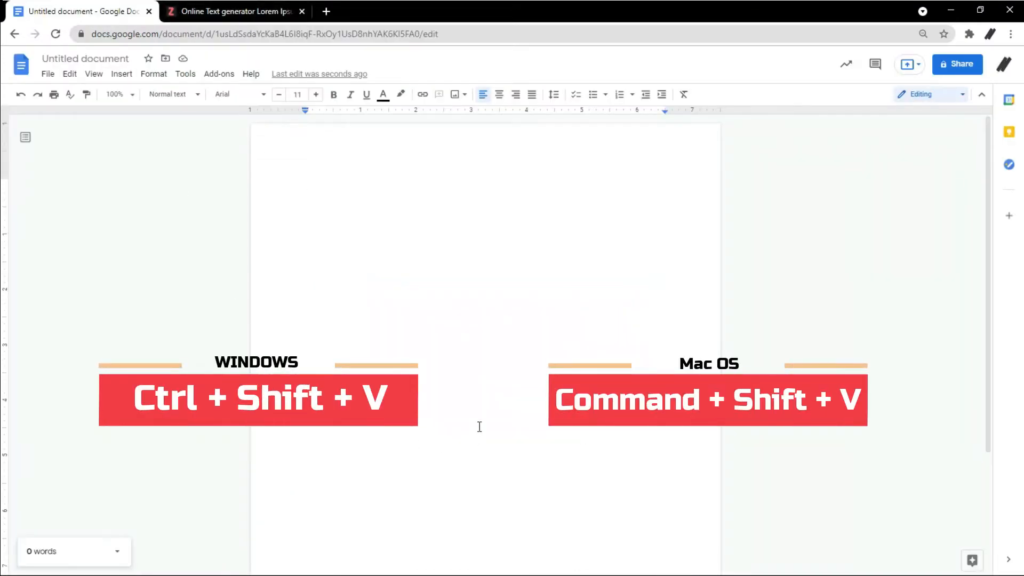
key(ctrl+shift+v)
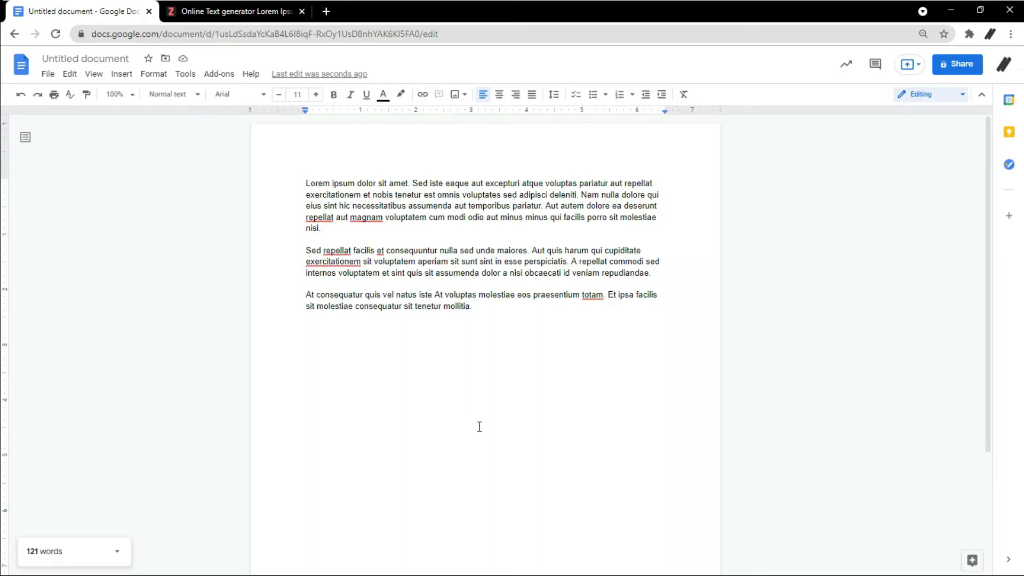
Open the list of keyboard shortcuts for the document editor
click(249, 74)
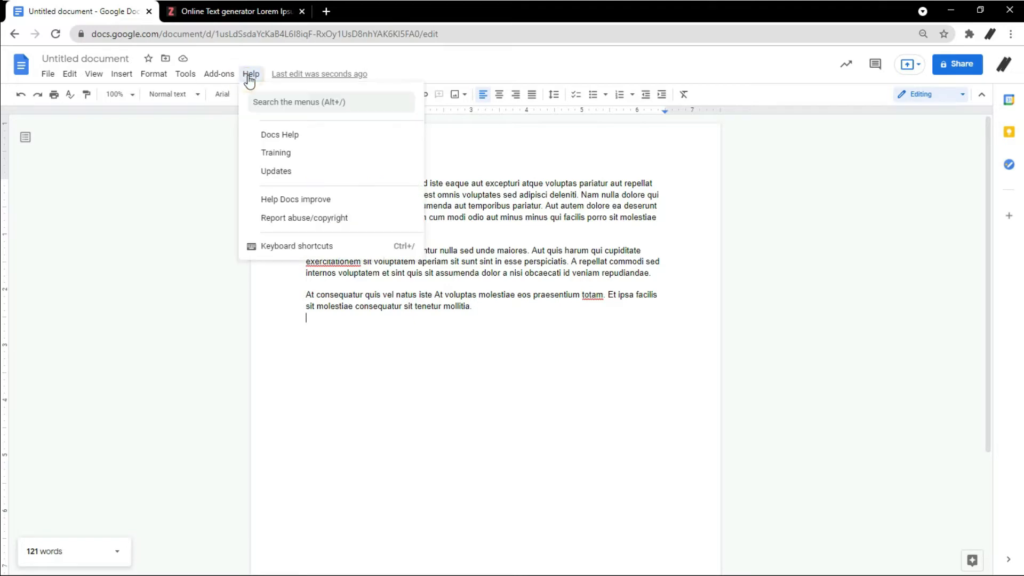
click(350, 245)
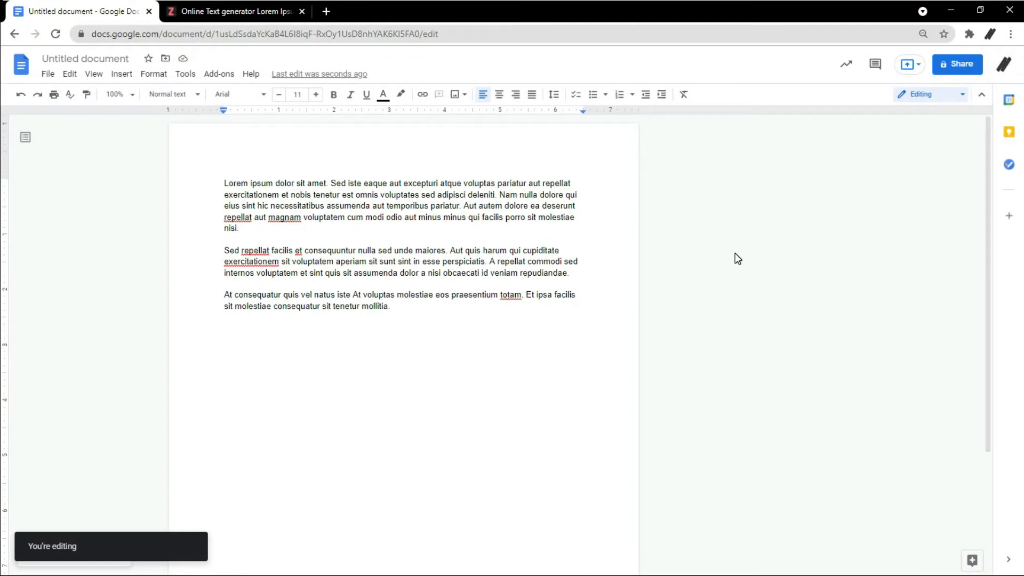
Switch the document to Suggesting mode and suggest replacing "exercitationem" in the second paragraph with "exercitation em"
click(953, 94)
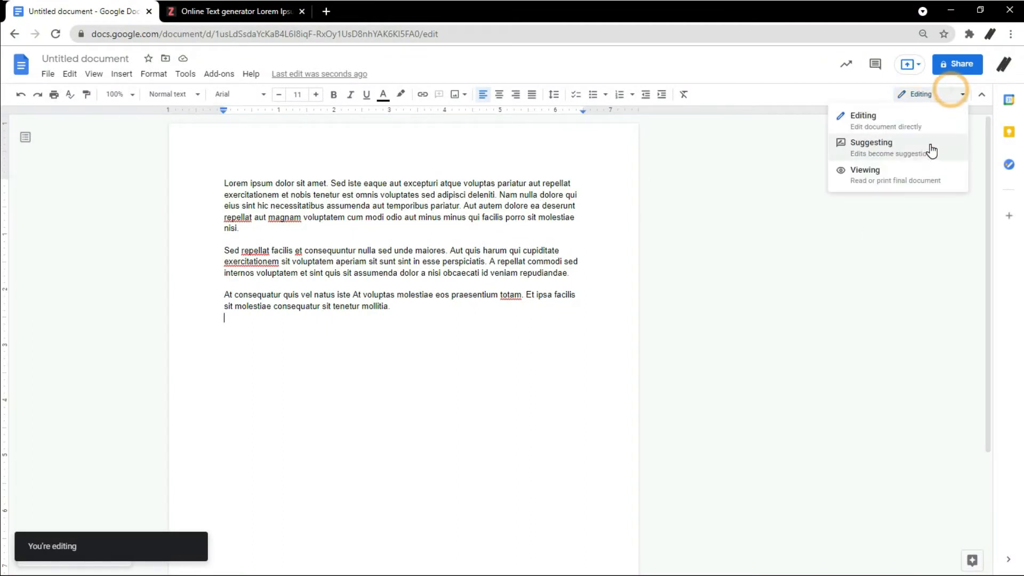
click(875, 146)
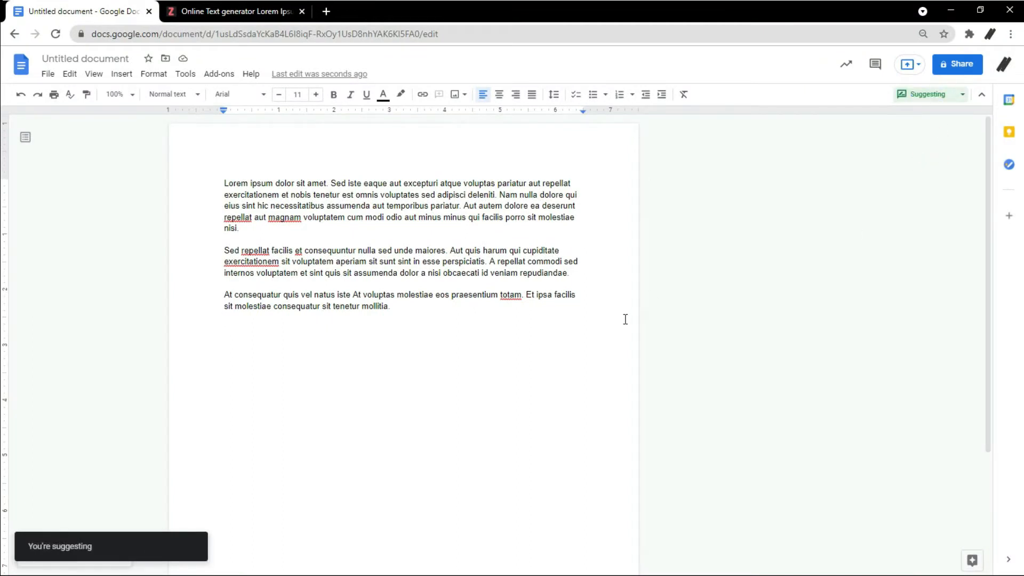
click(280, 264)
right_click(244, 264)
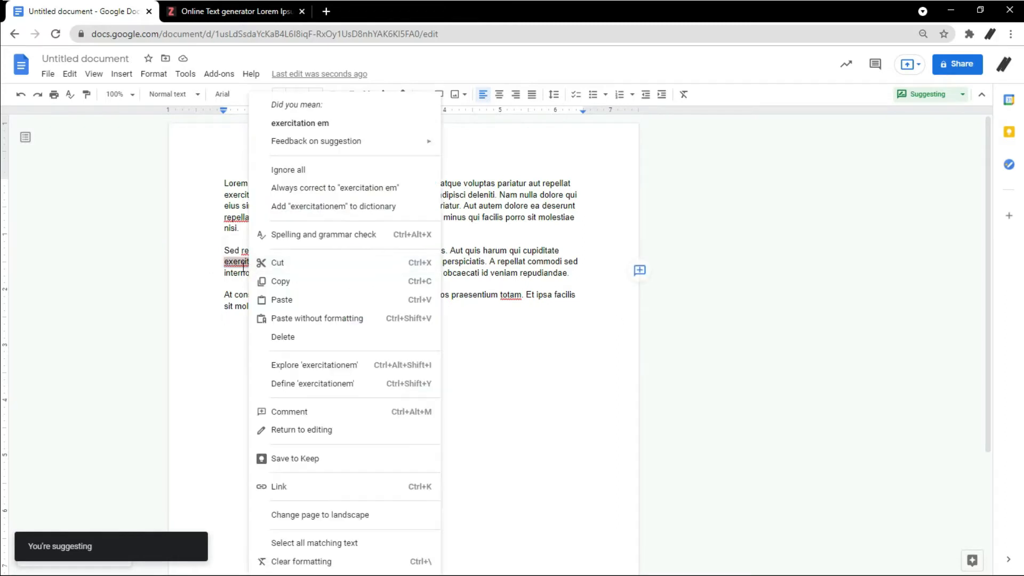
click(331, 123)
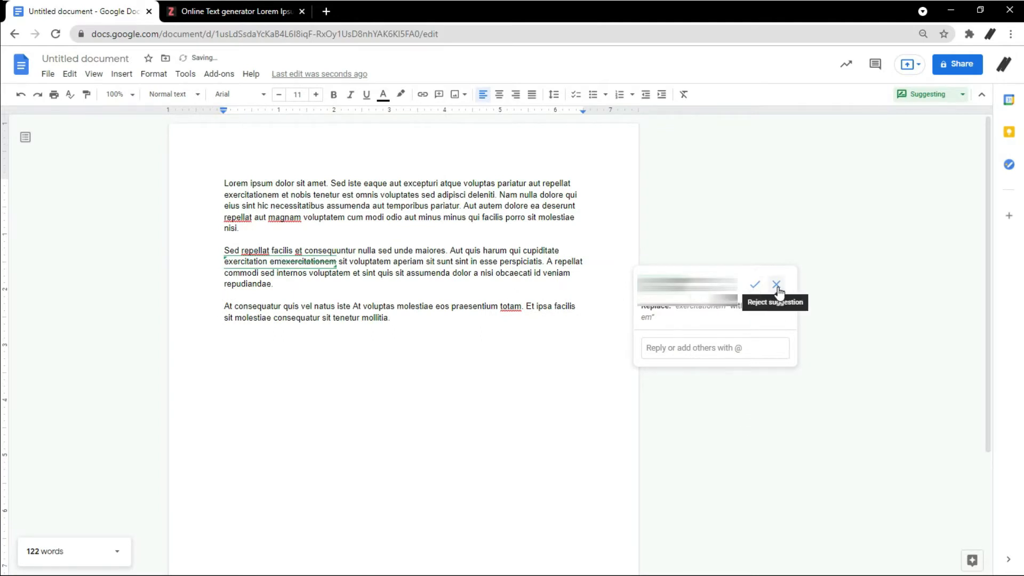
click(773, 347)
Comment "This is a comment for" on the word "totam" in the last paragraph, mentioning a contact and assigning the comment to them
drag(499, 307, 527, 310)
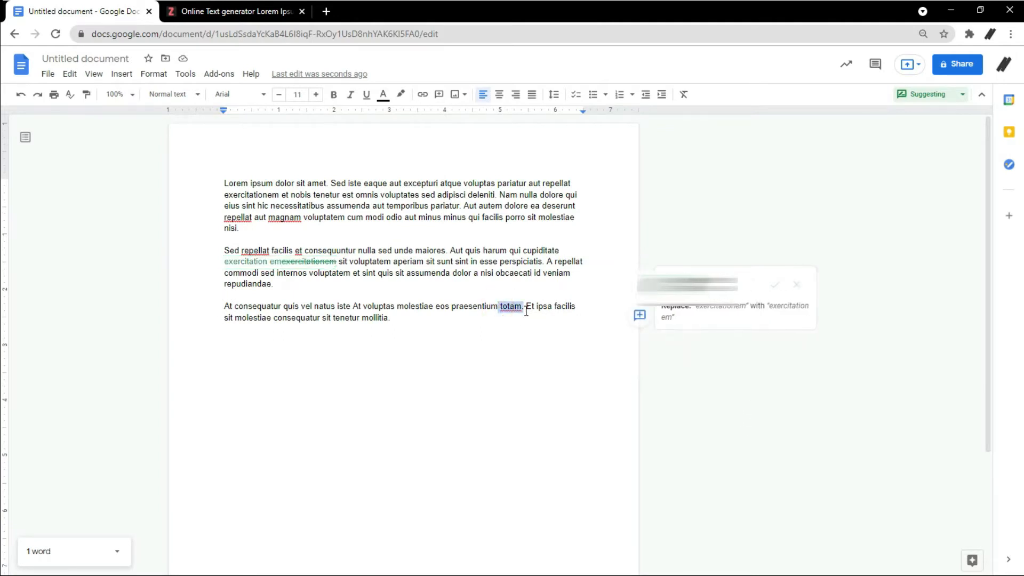
click(640, 314)
text(This is a)
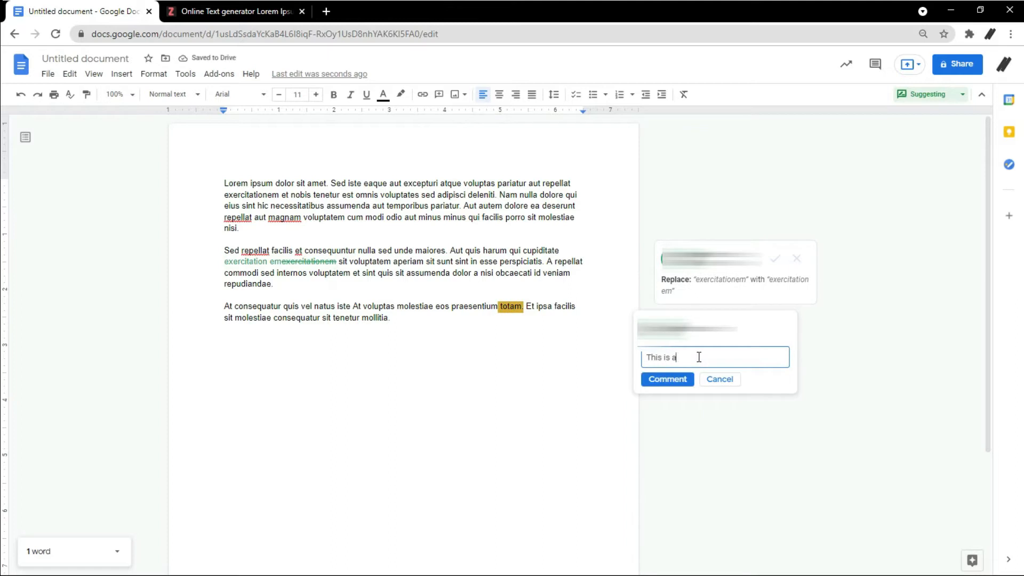
text( comment for @)
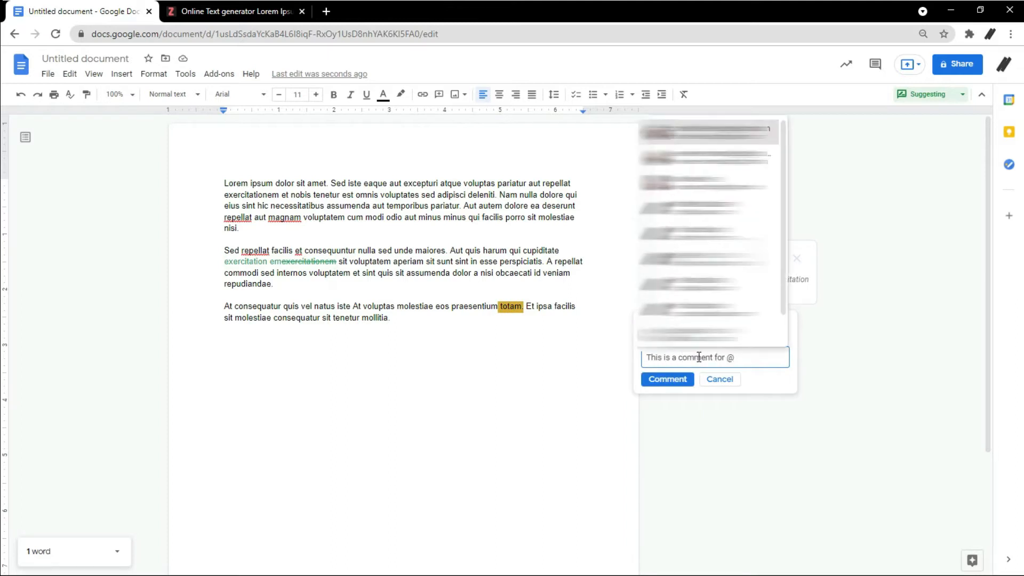
key(Return)
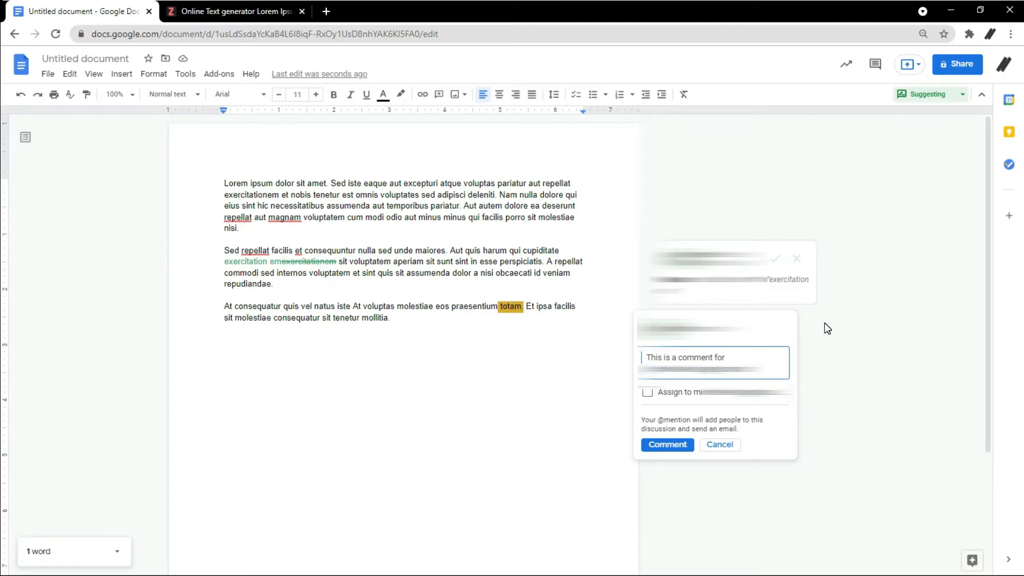
click(647, 393)
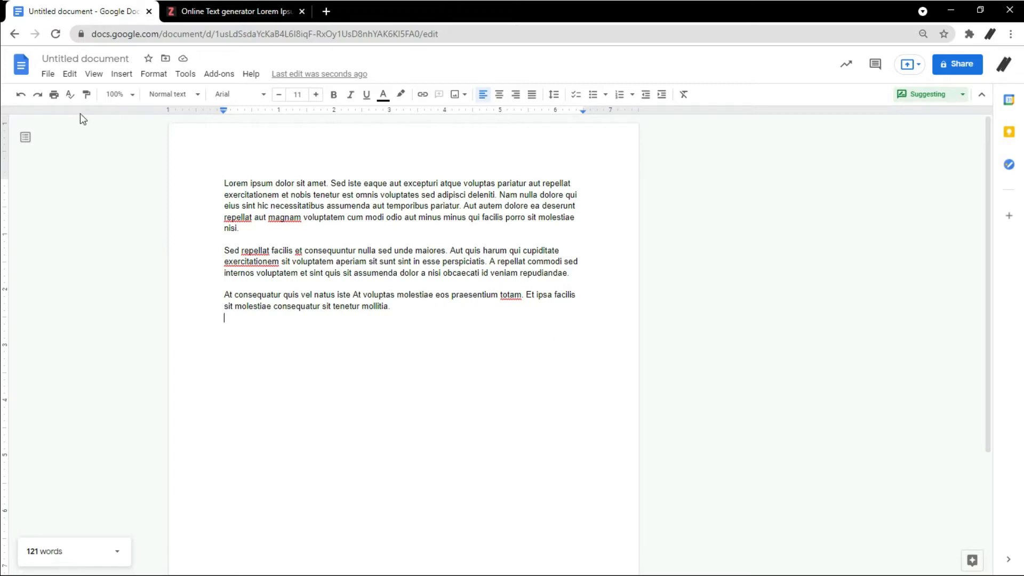
Show the version history options for the document
click(49, 74)
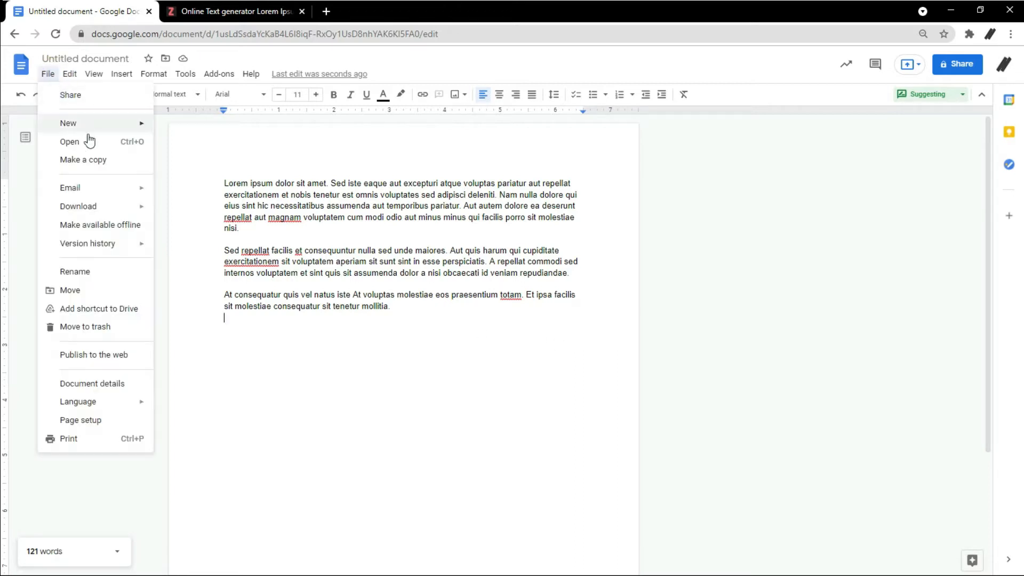
mouse_move(123, 248)
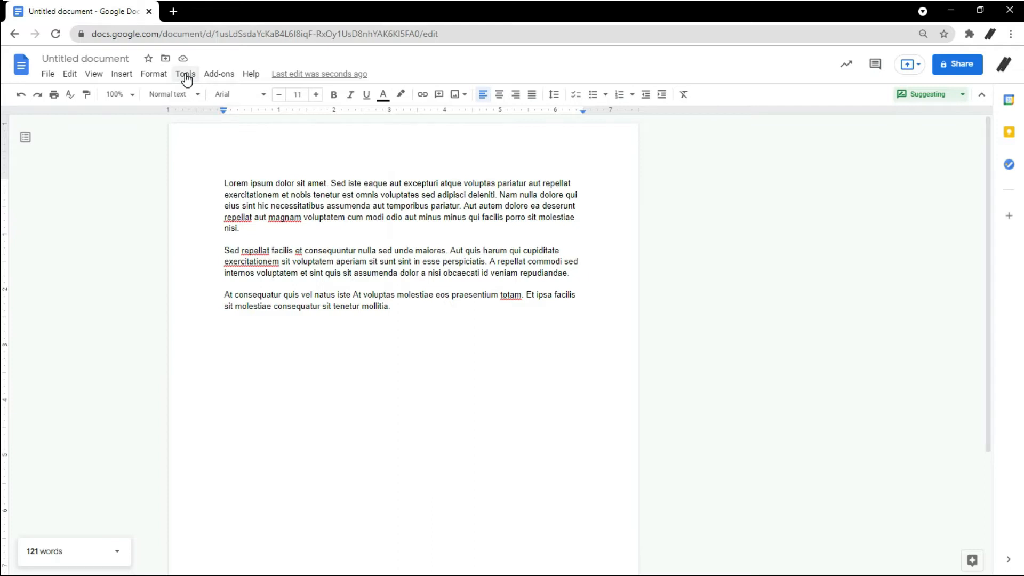
Research "lorem ipsum origin" with Explore, citing the FedTech Magazine article as a footnote and viewing the image results
click(185, 78)
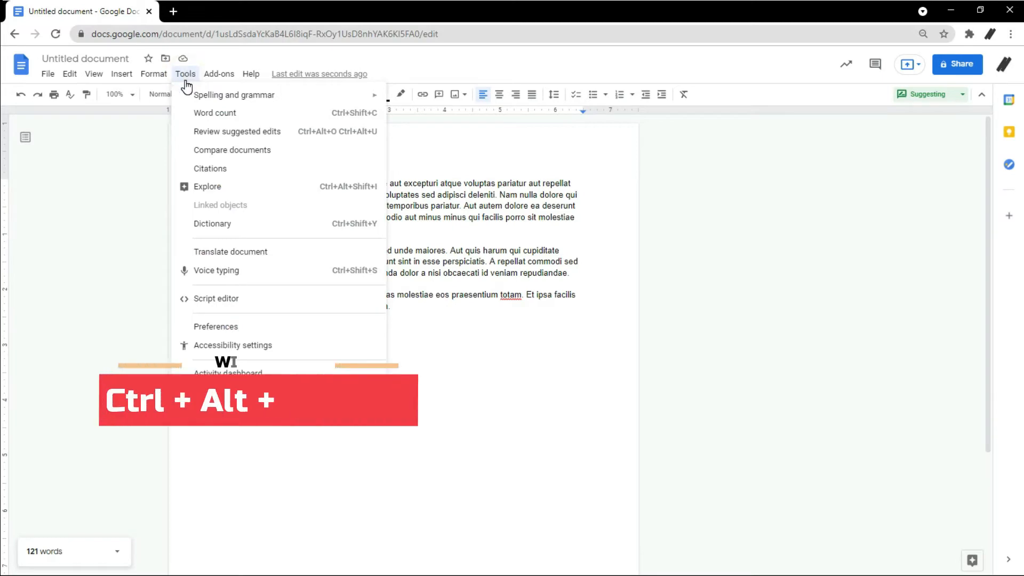
click(274, 191)
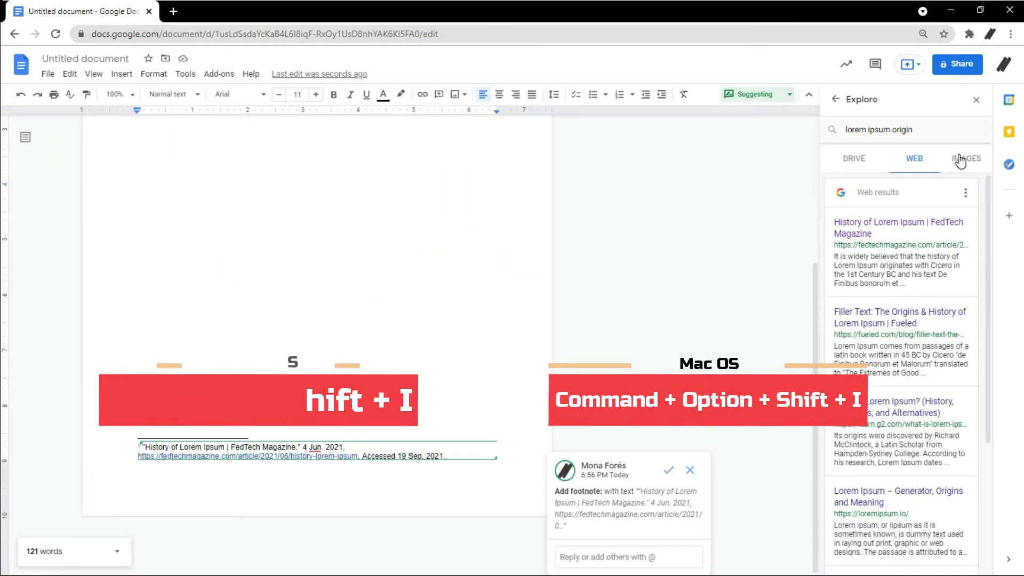
click(965, 159)
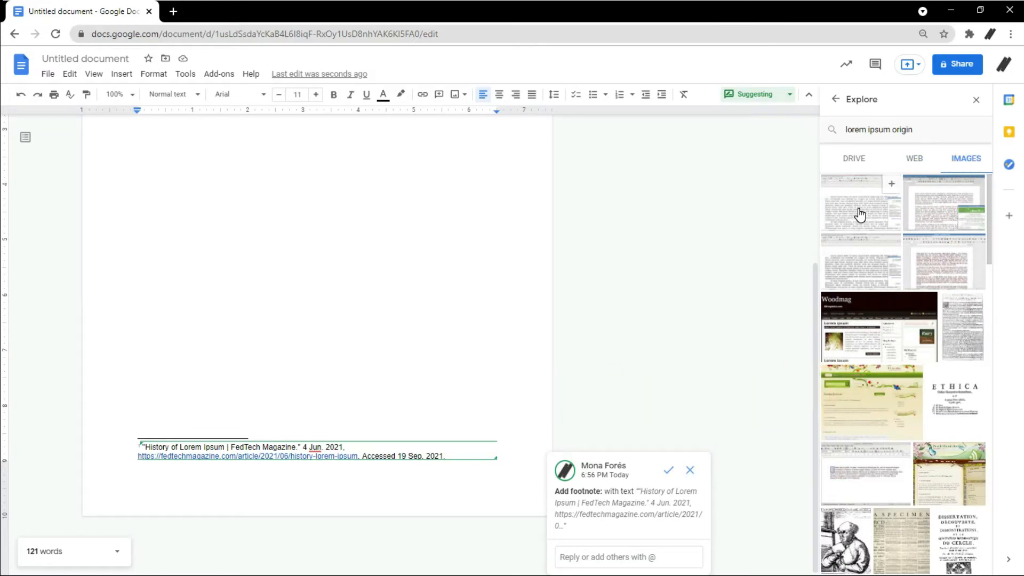
Look up "stock" in the dictionary and paste its first definition below the last paragraph of the document
click(185, 74)
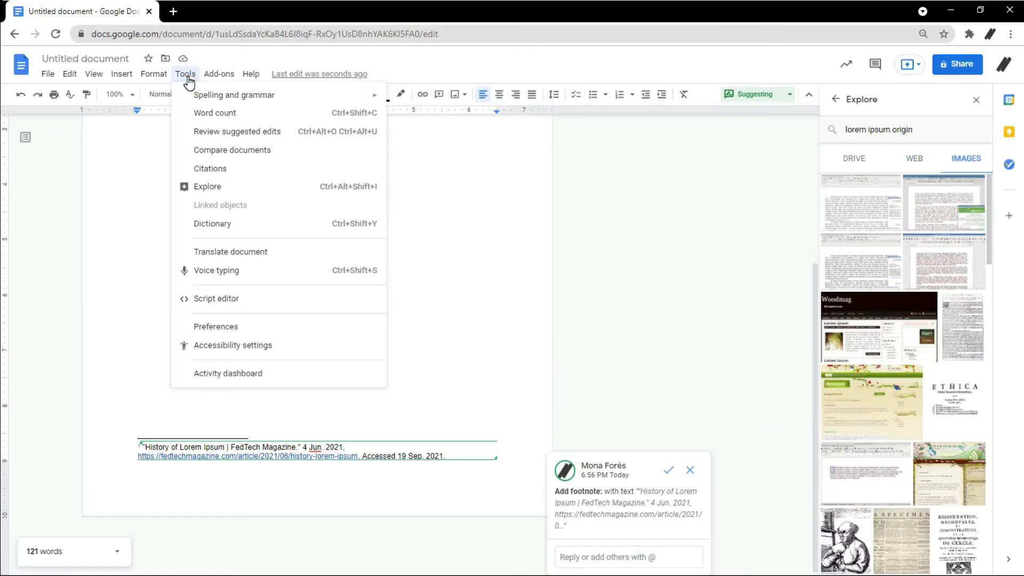
click(234, 226)
click(841, 126)
text(stock)
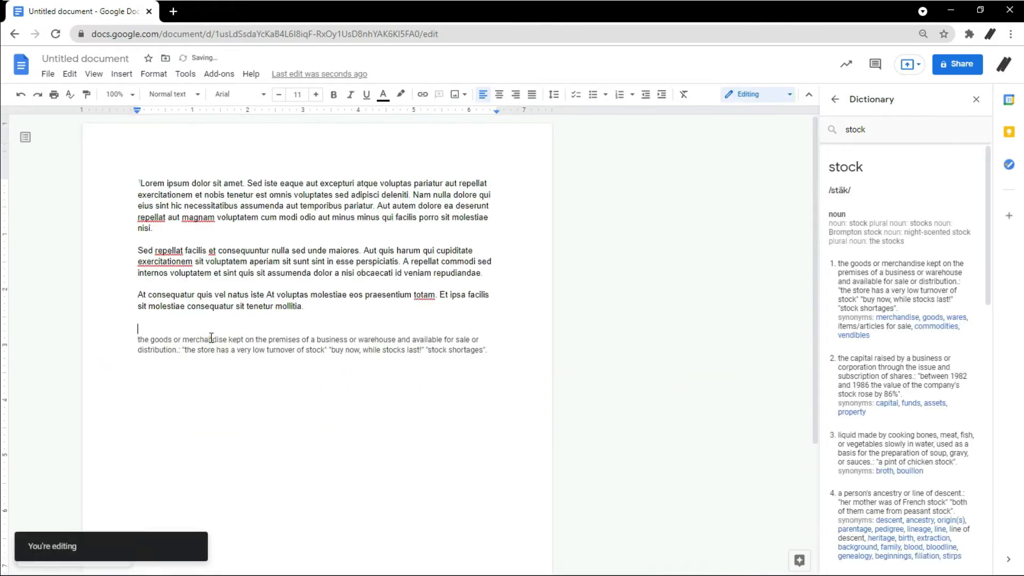
right_click(211, 337)
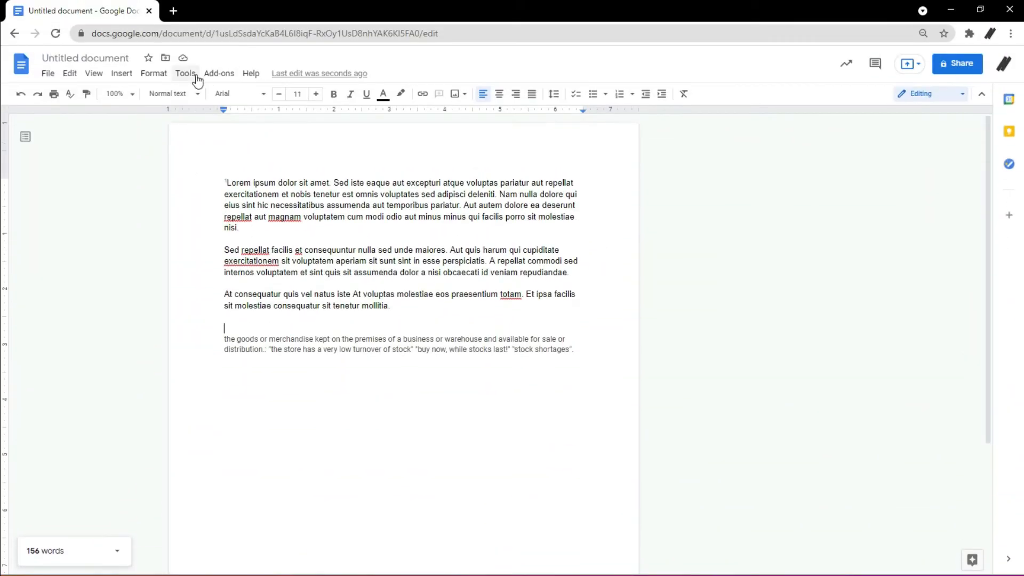
Add an automatic substitution in the preferences that replaces "Beyonce" with "Beyoncé"
click(186, 74)
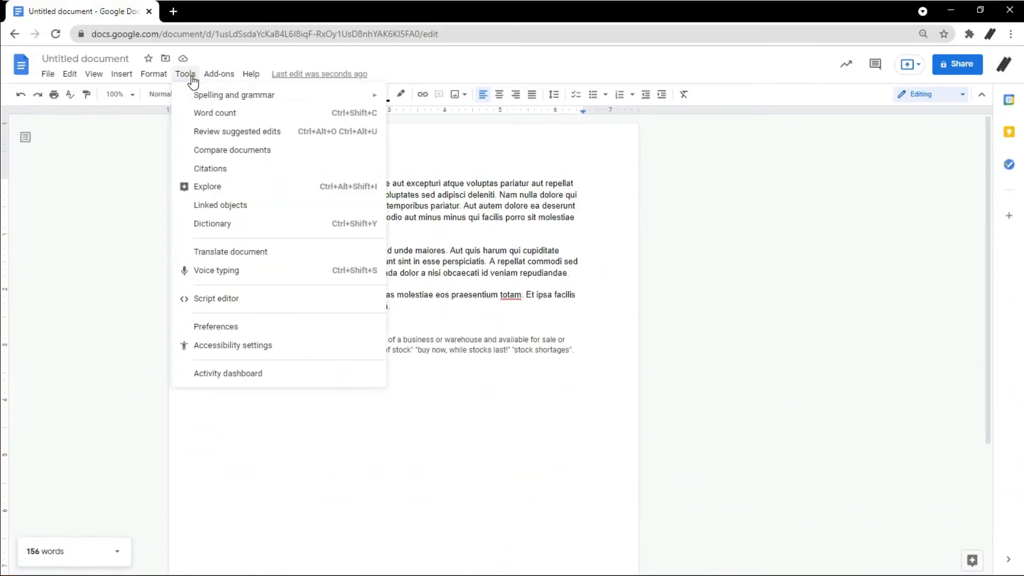
click(300, 327)
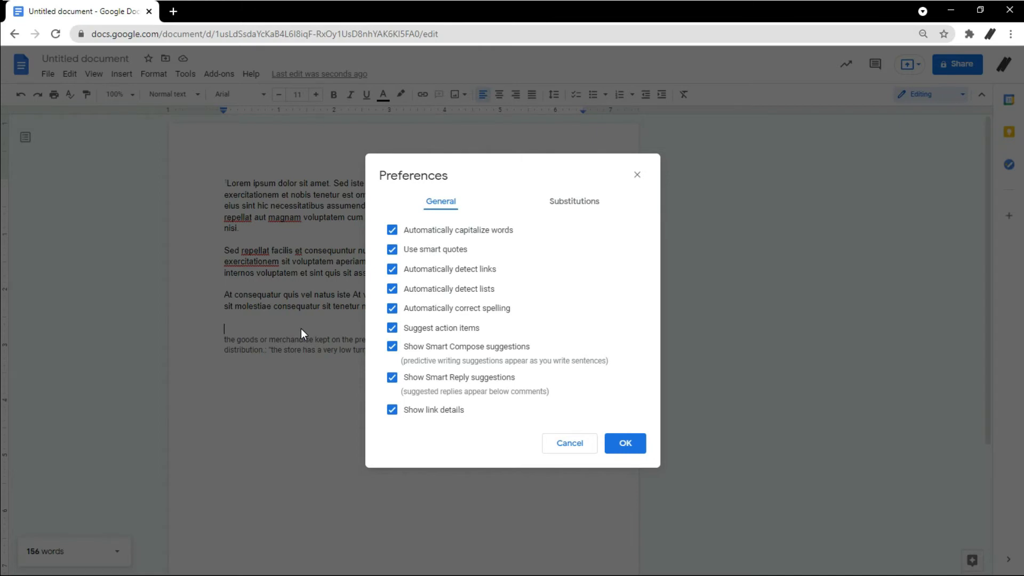
click(549, 211)
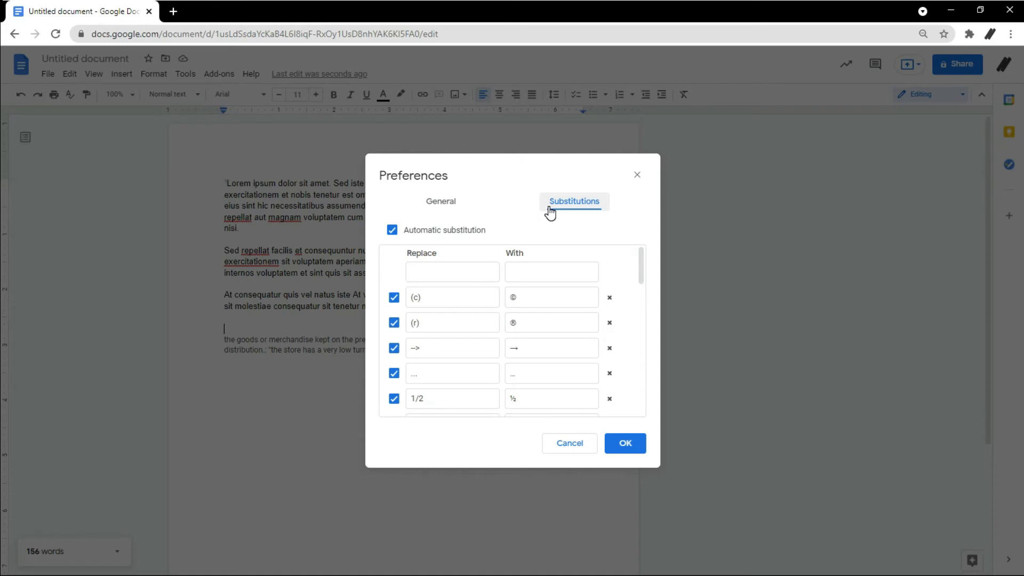
click(447, 268)
text(Beyonc)
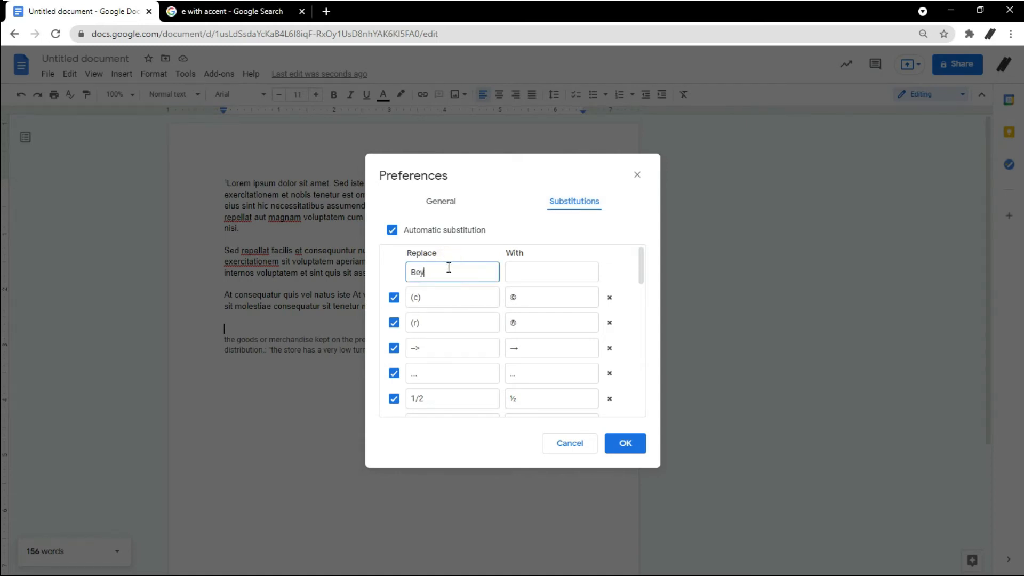
text(e)
click(524, 273)
text(Beyonc)
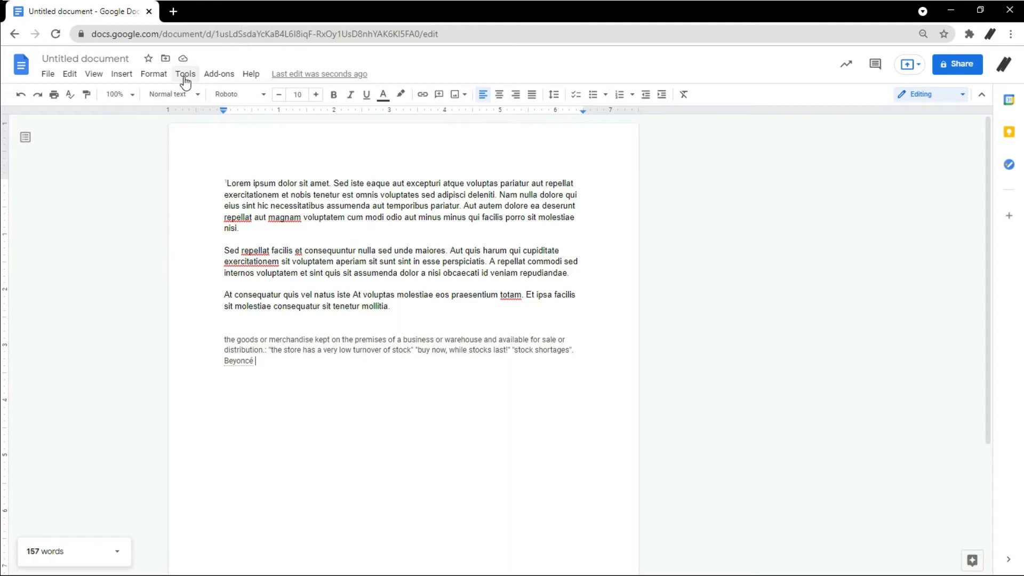
Run the spelling and grammar check, accept "repellent" for "repellat" in the first paragraph, and clear the spelling flag on "totam"
click(185, 75)
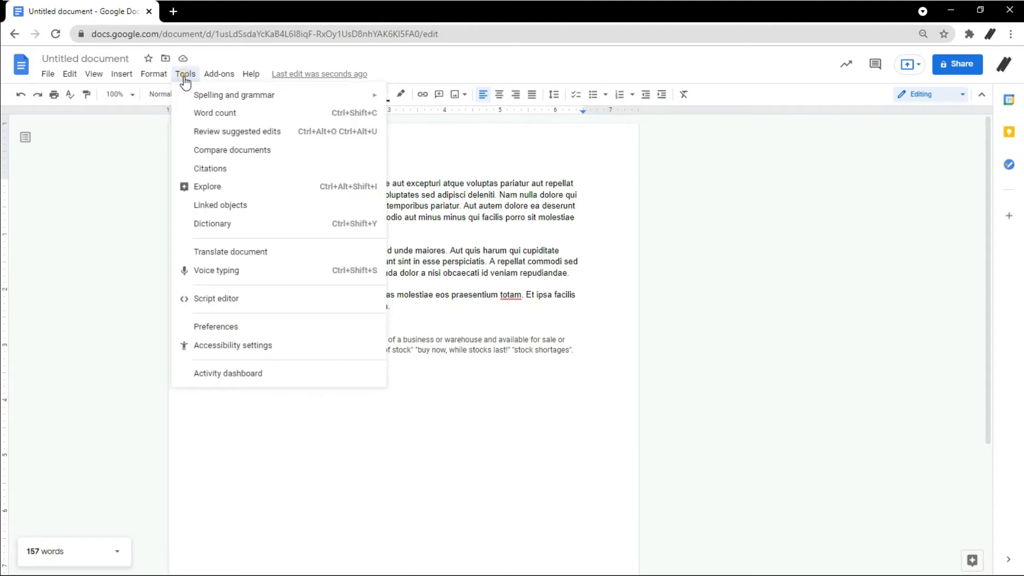
mouse_move(247, 100)
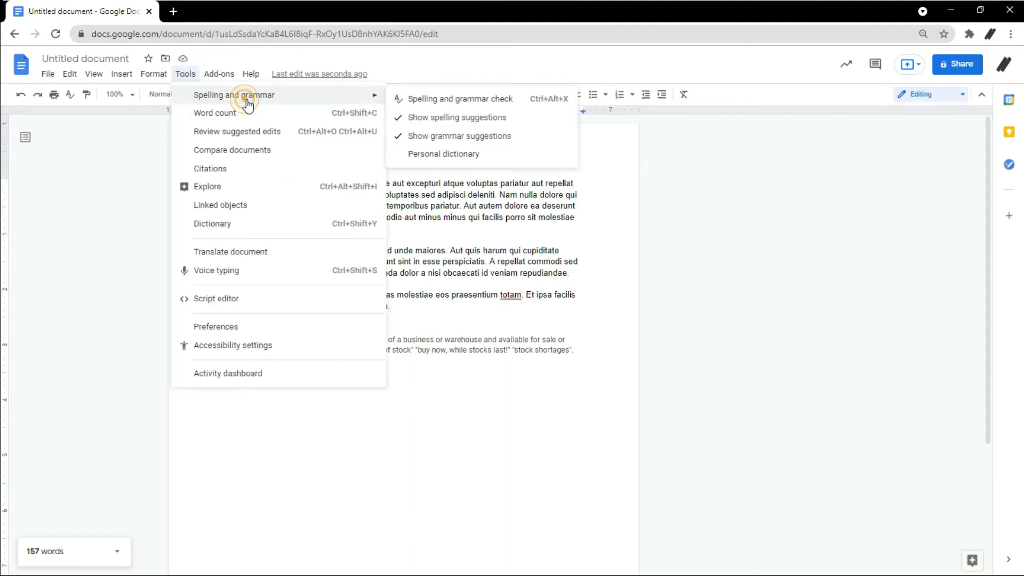
click(426, 98)
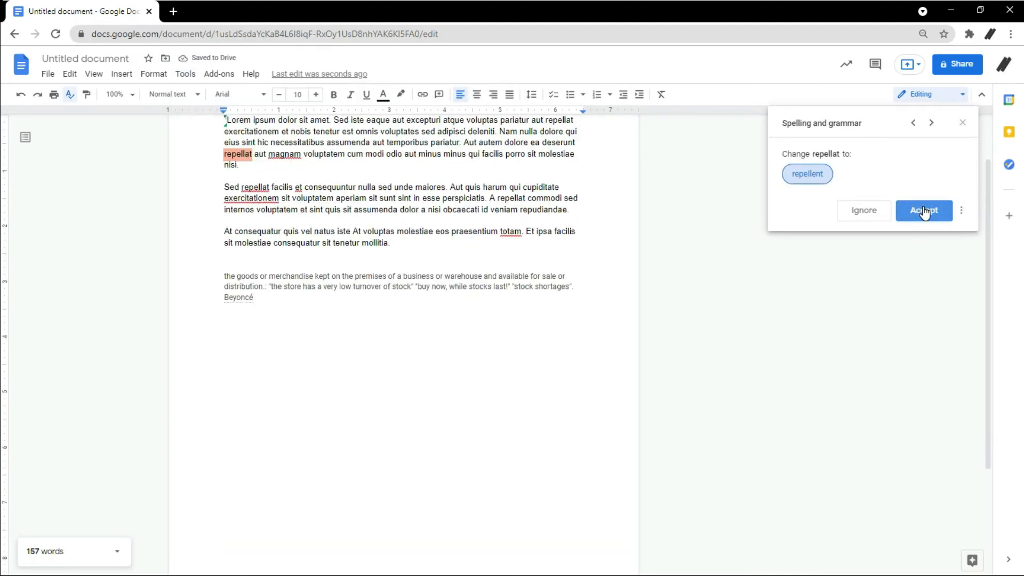
click(924, 212)
click(924, 212)
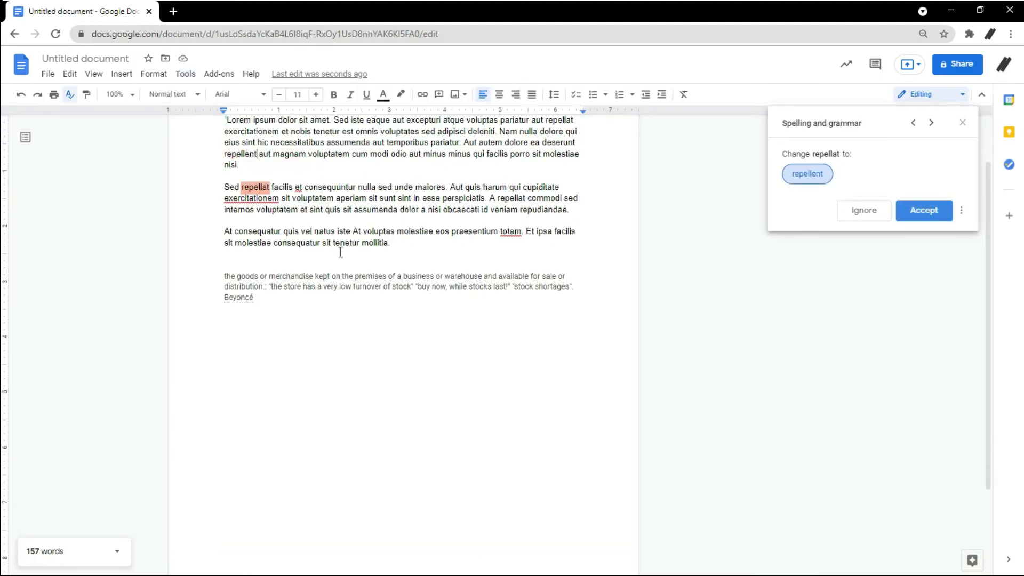
click(510, 233)
right_click(511, 233)
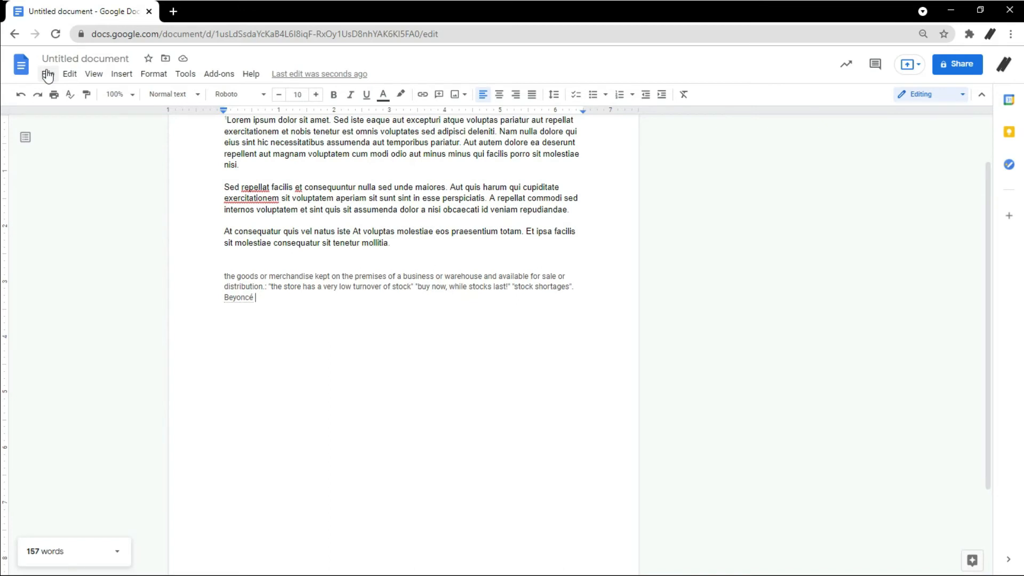
Show the file formats in which the document can be downloaded
click(47, 76)
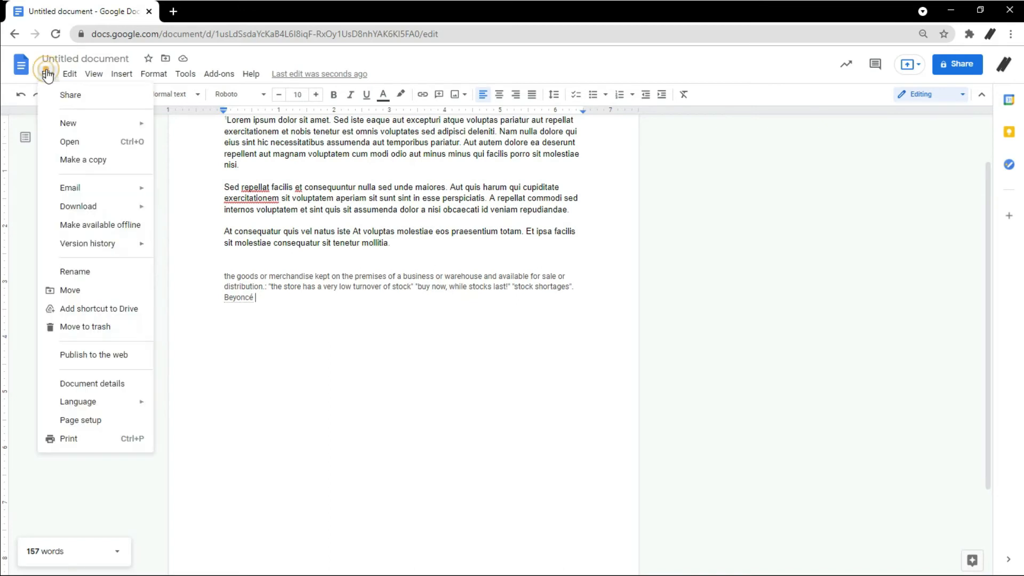
mouse_move(119, 216)
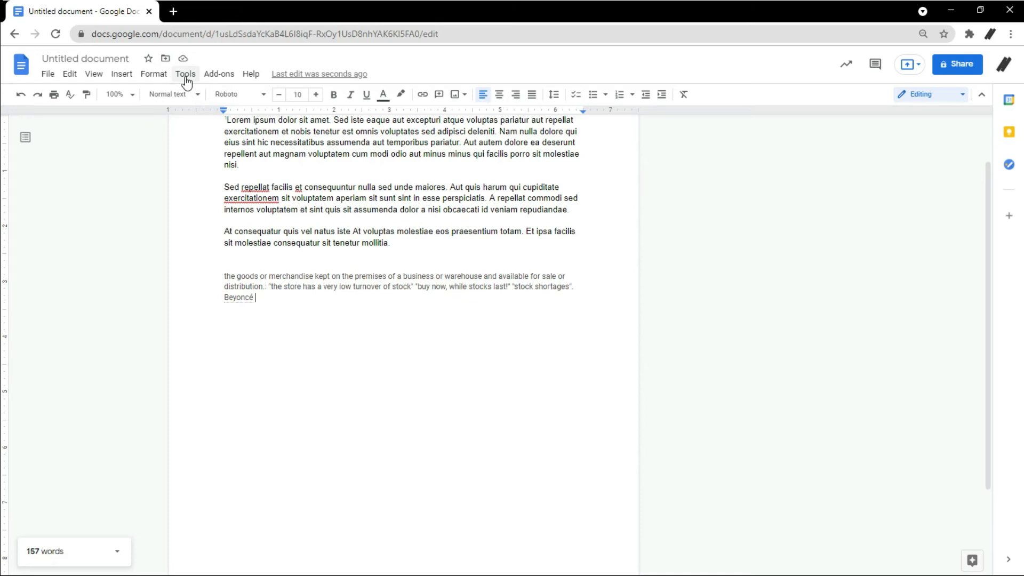
Open voice typing with English (US) as the language and start dictating at the end of the document
click(186, 78)
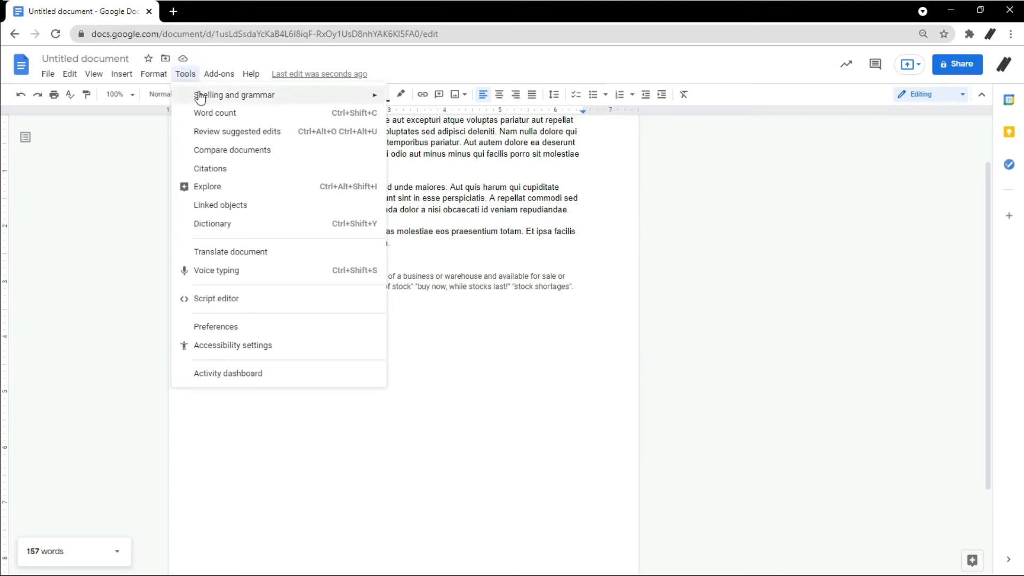
click(259, 272)
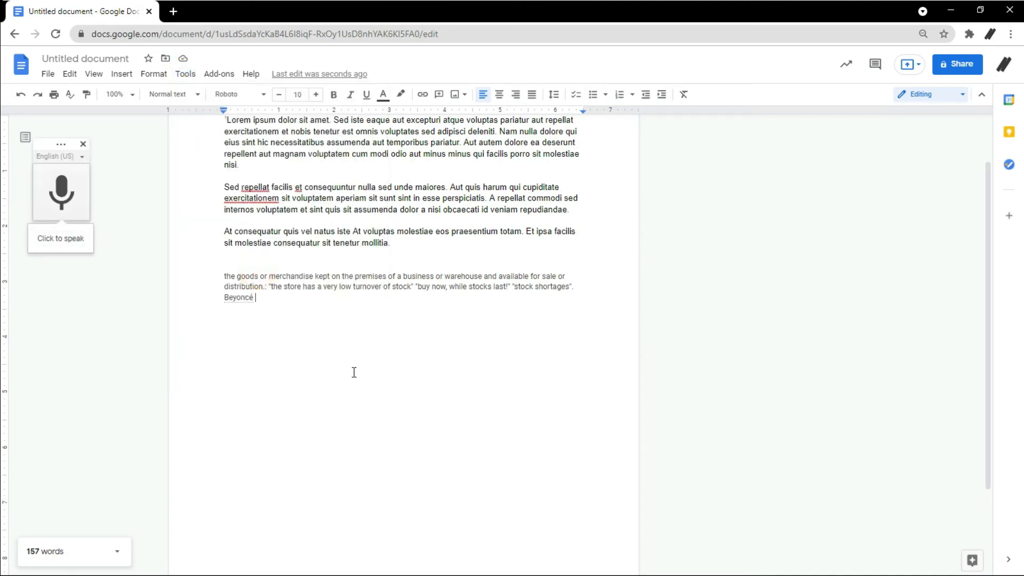
click(61, 197)
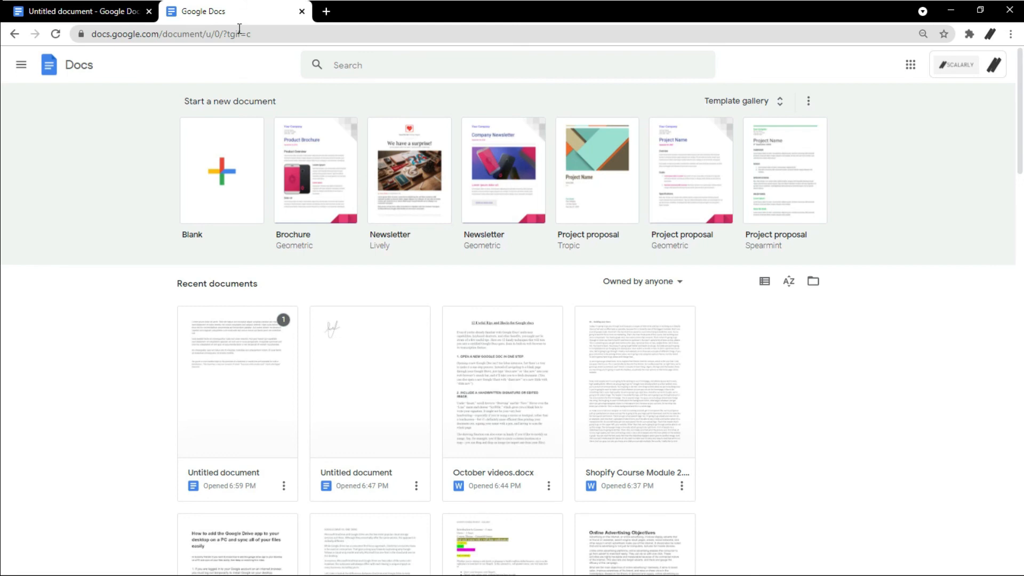
Open the settings from the Docs home page and turn on offline creation and editing of recent files
click(19, 66)
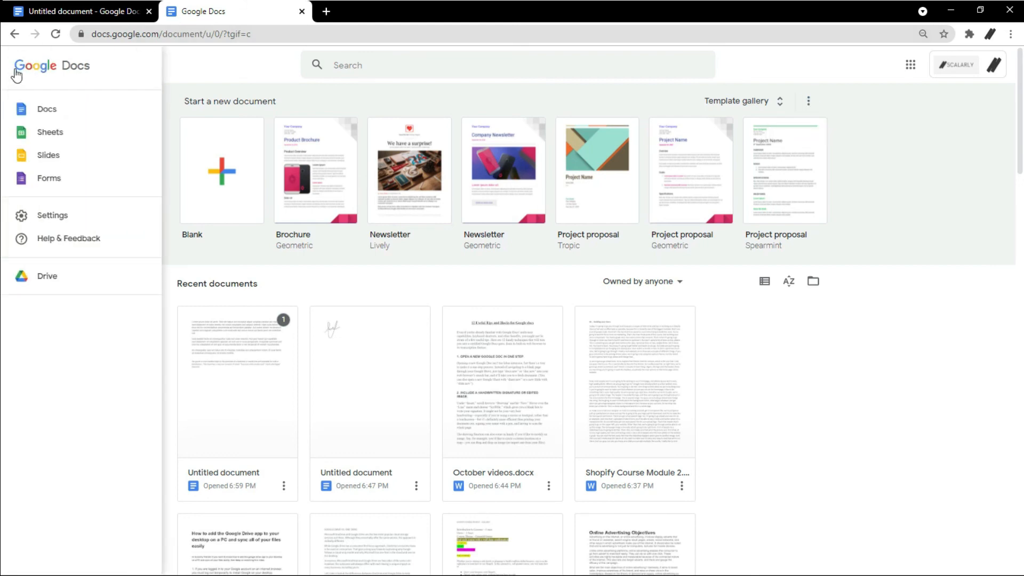
click(91, 215)
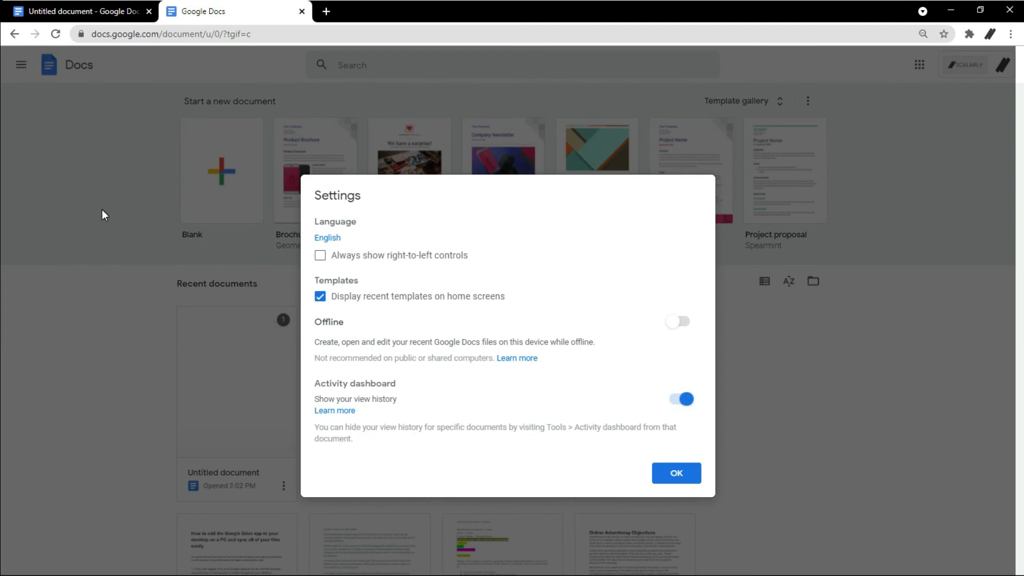
click(682, 322)
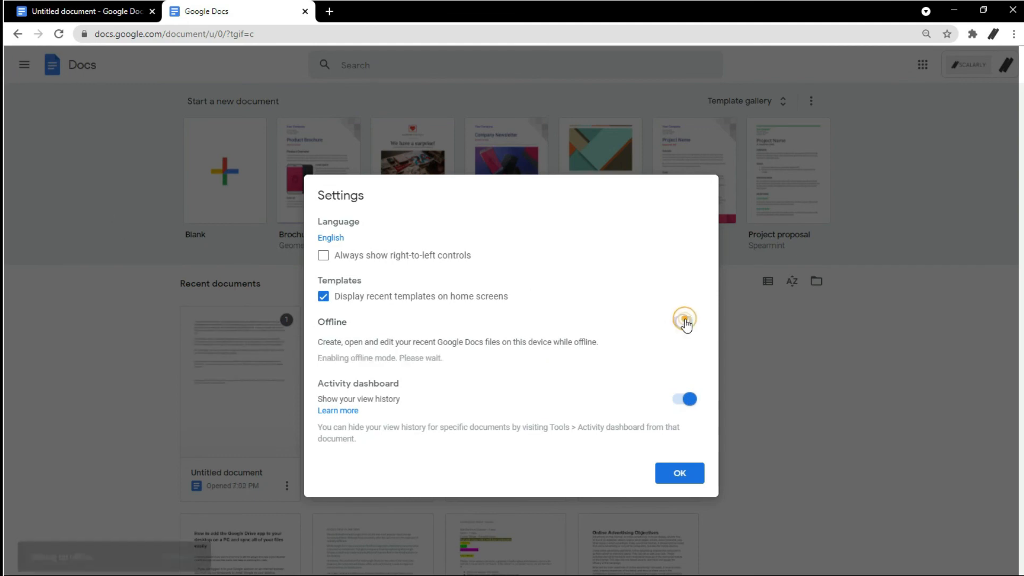